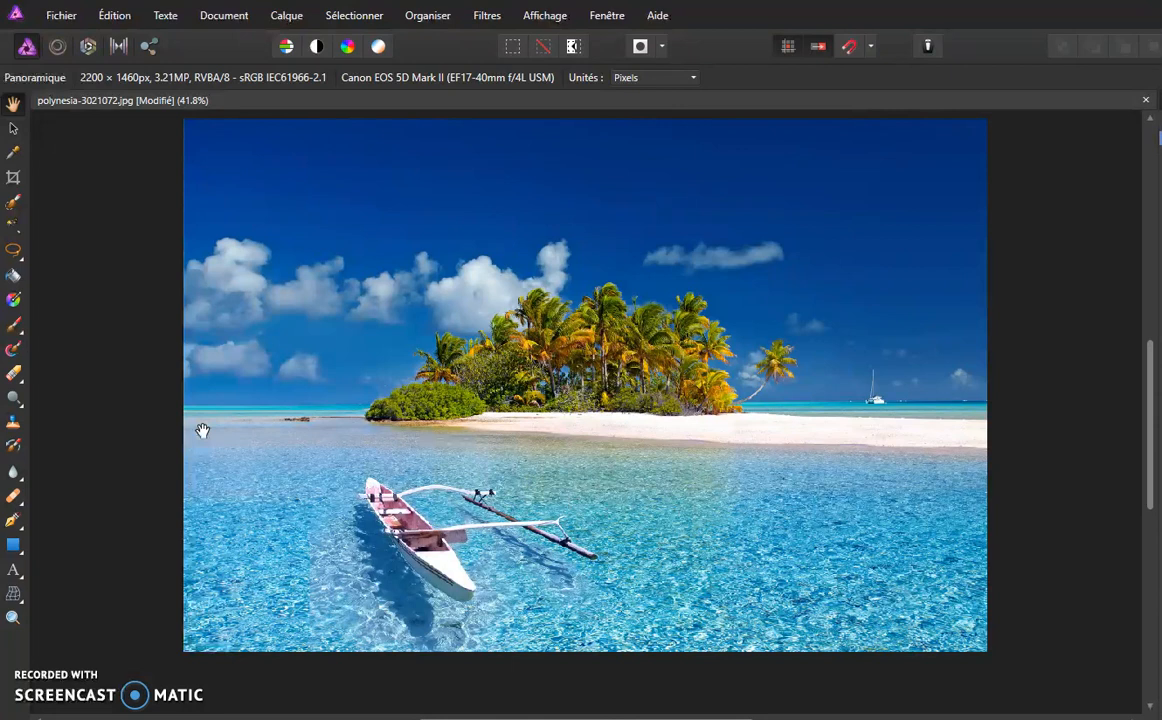
Step: Resize the document to a width of 1000 px at 300 DPI, with locked proportions and Bilinéaire resampling
click(226, 18)
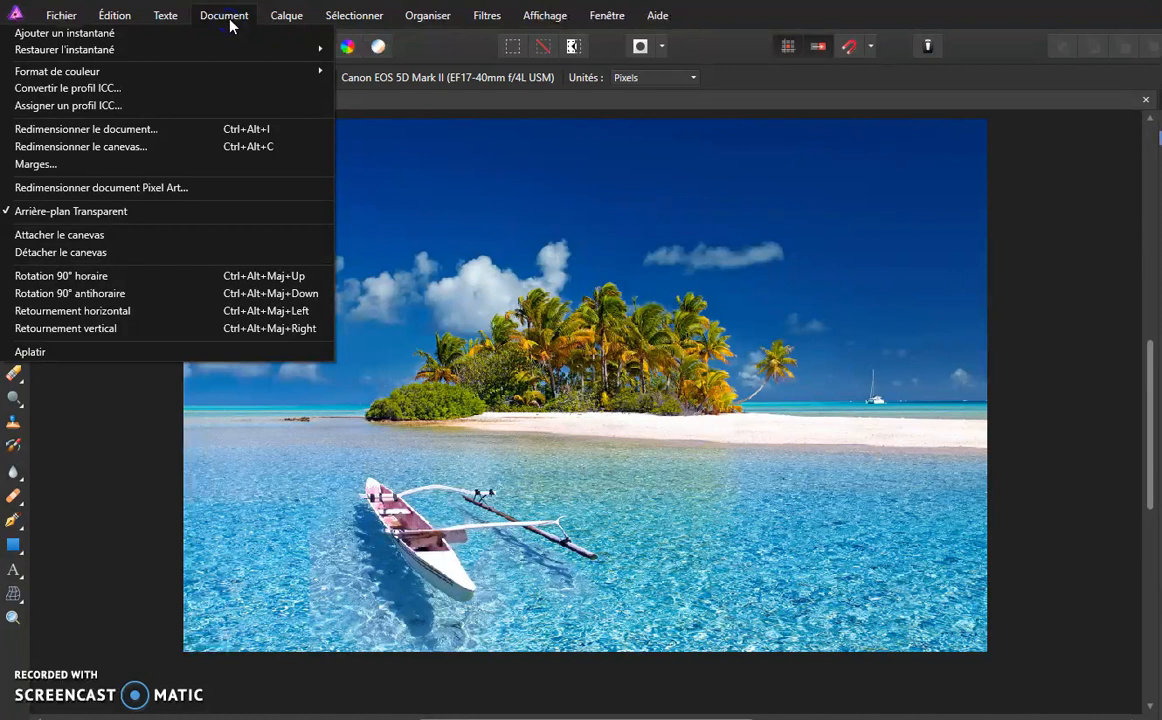
click(157, 134)
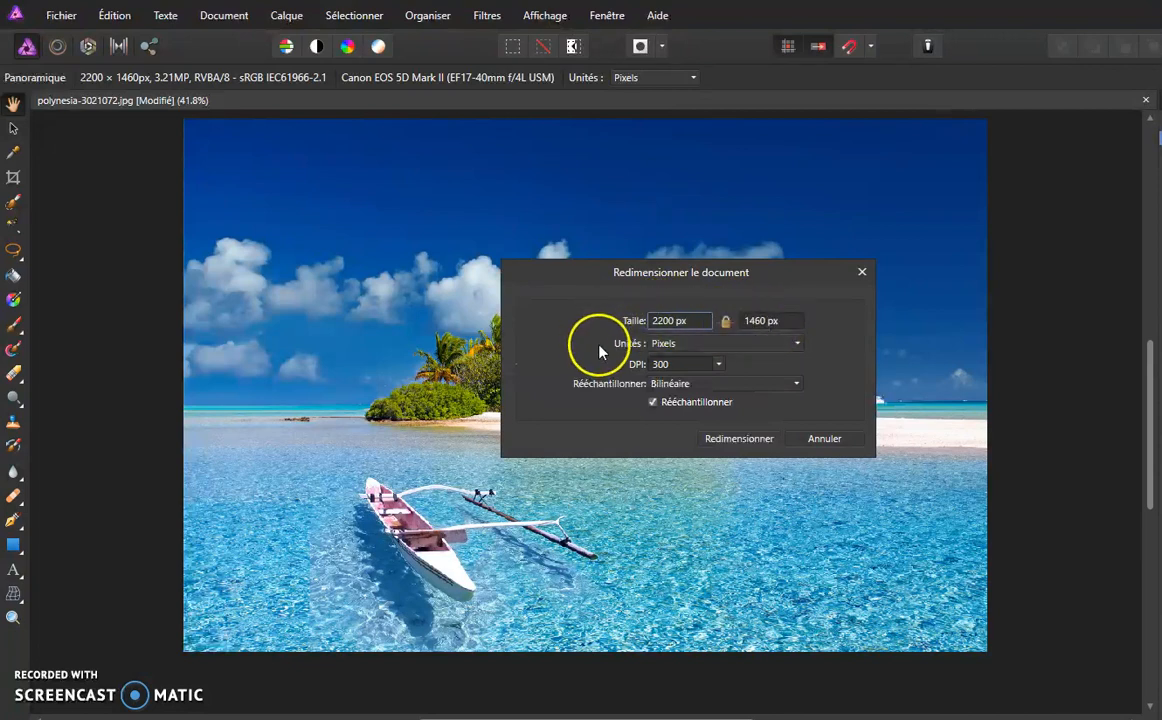
click(653, 402)
click(653, 402)
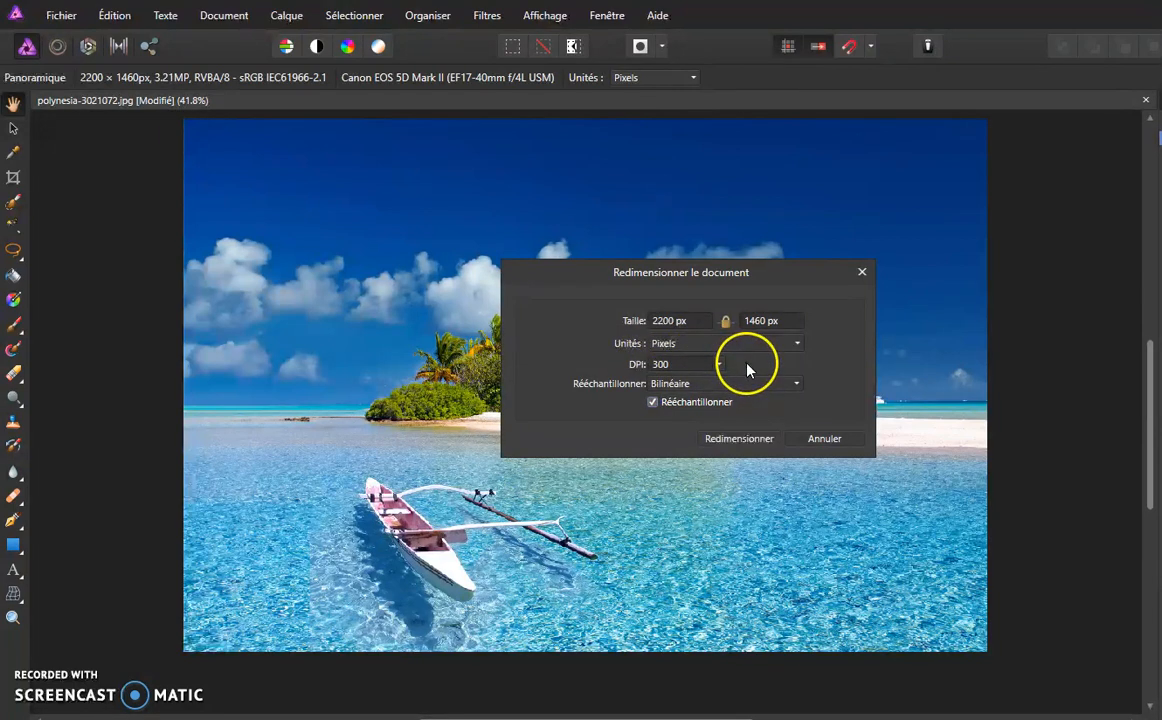
click(653, 402)
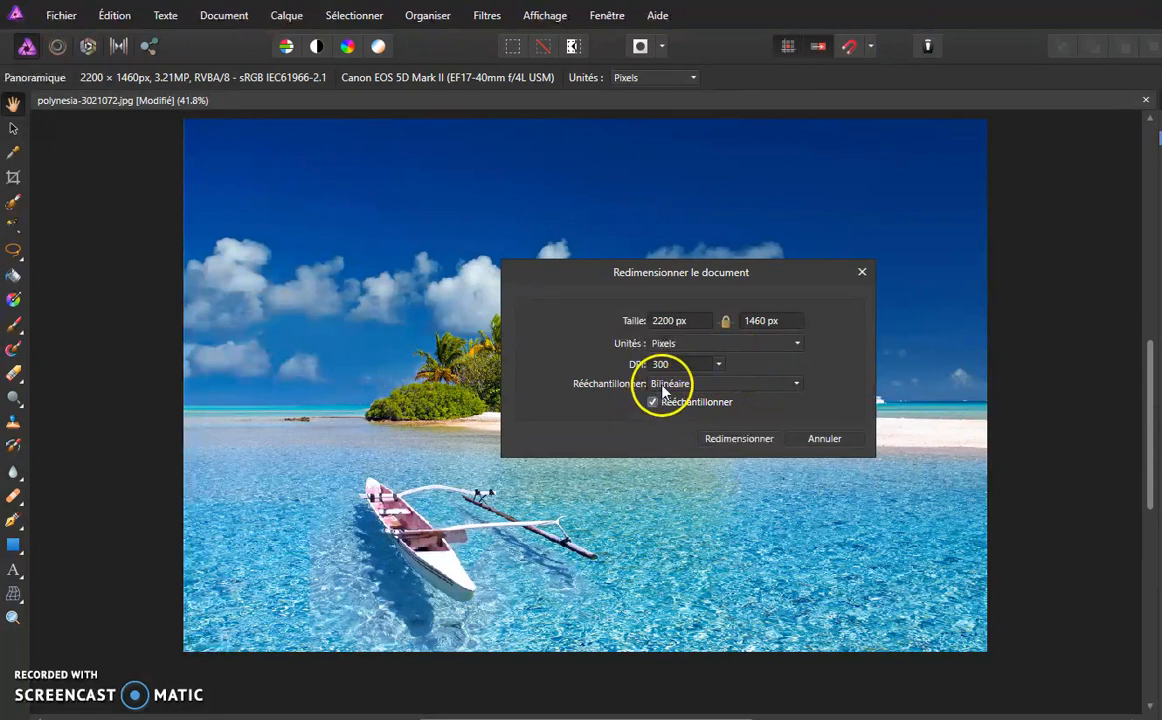
click(693, 322)
click(695, 320)
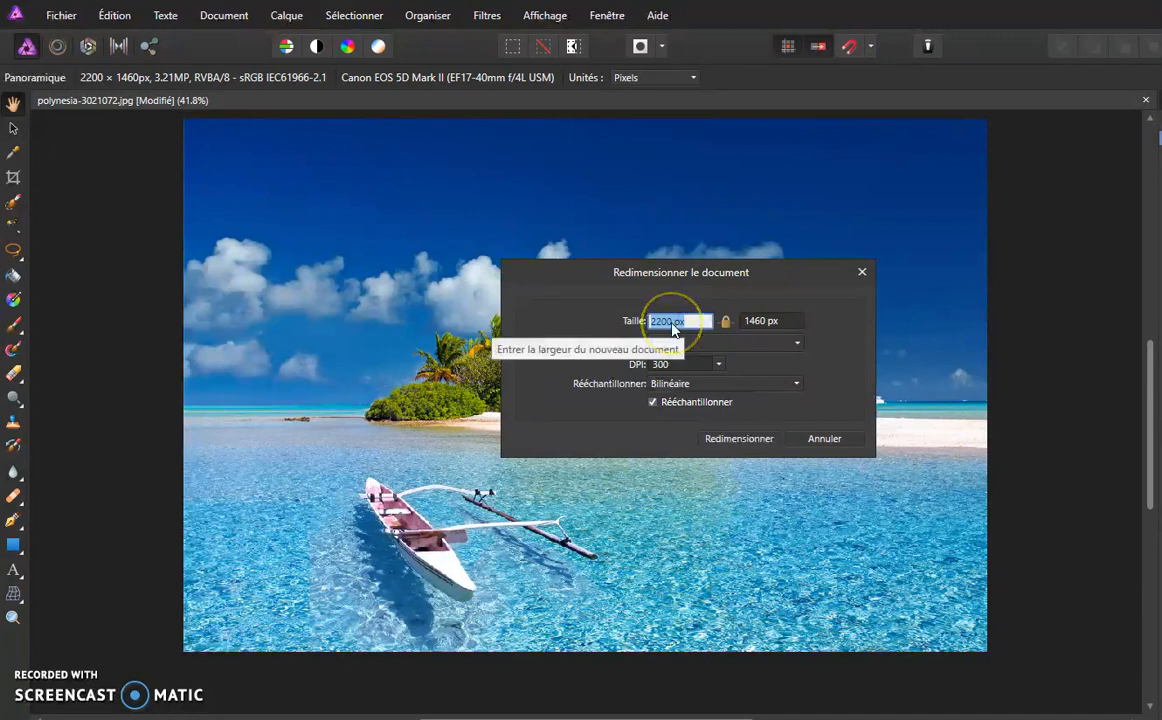
text(10)
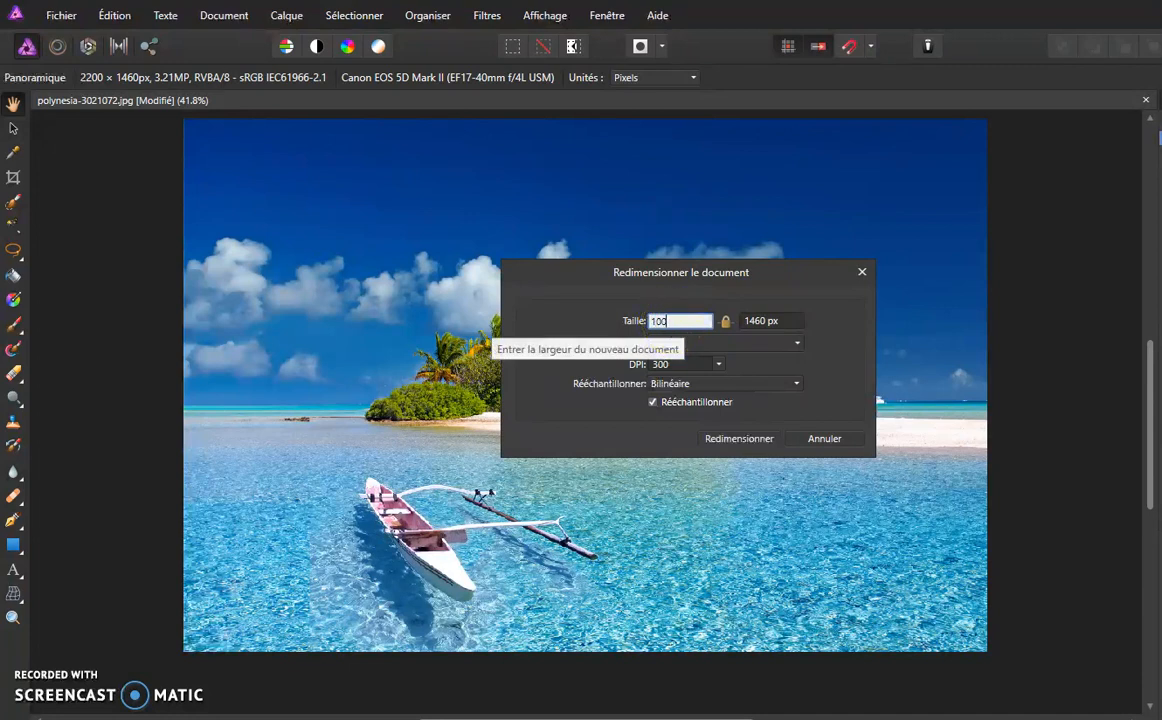
text(00)
key(Return)
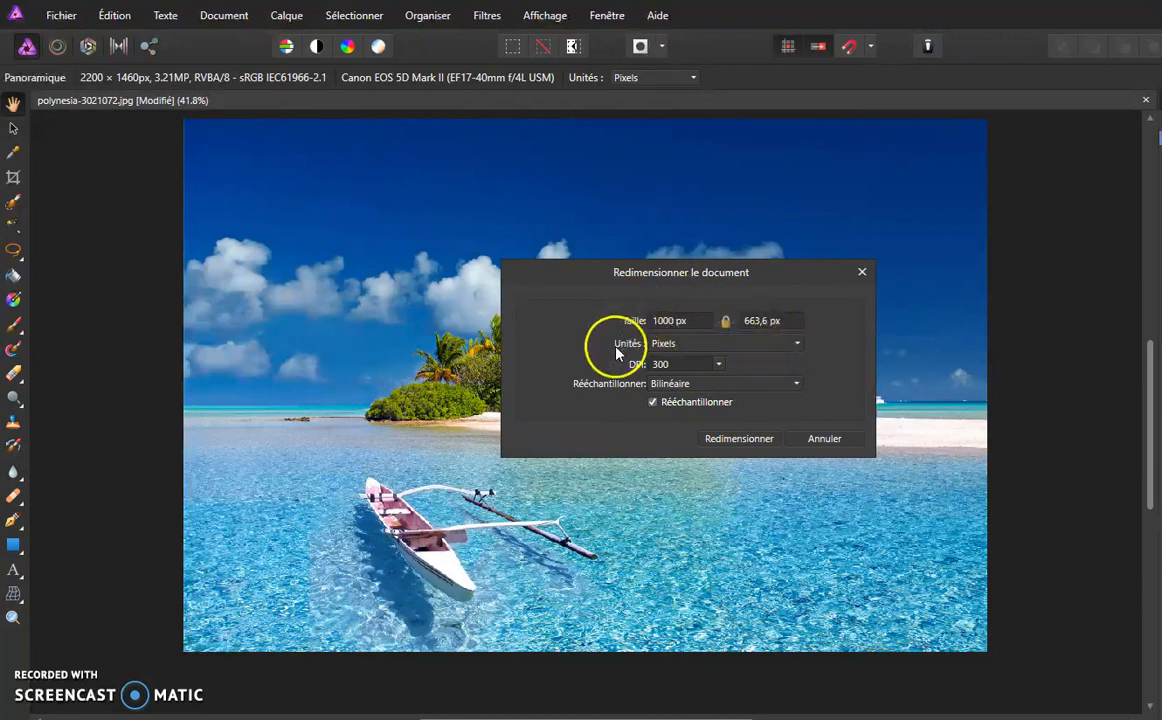
click(736, 439)
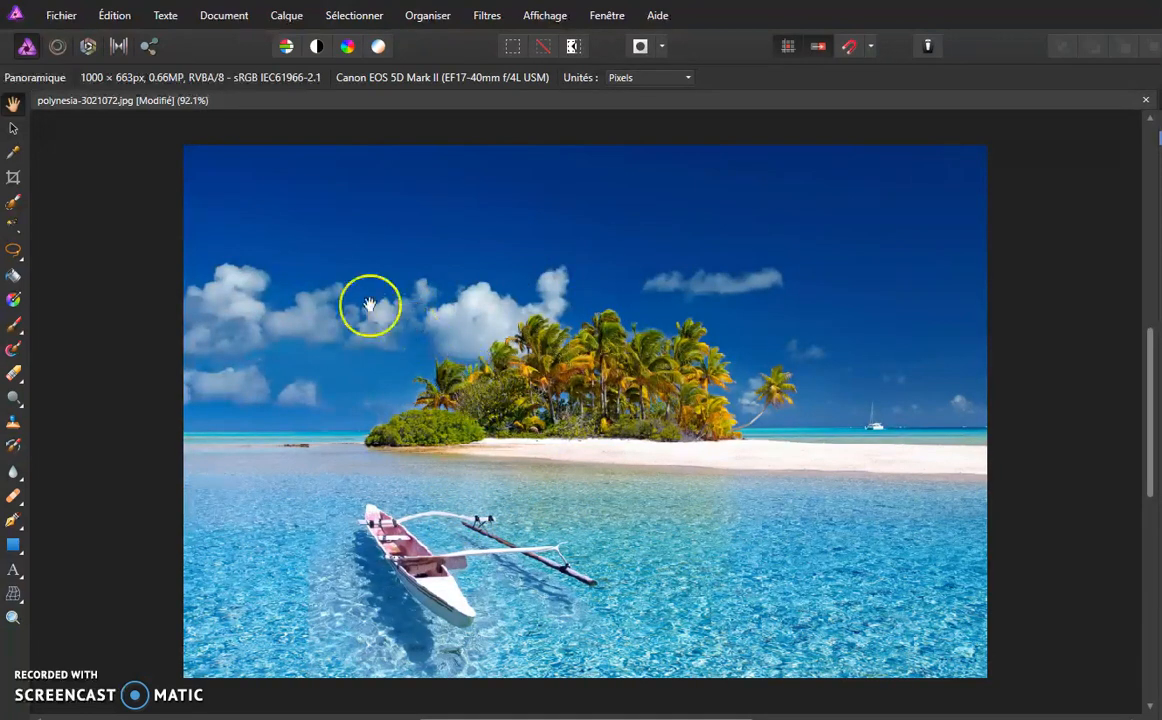
Step: Check the file types offered for saving the document under another name, and cancel without saving
click(62, 16)
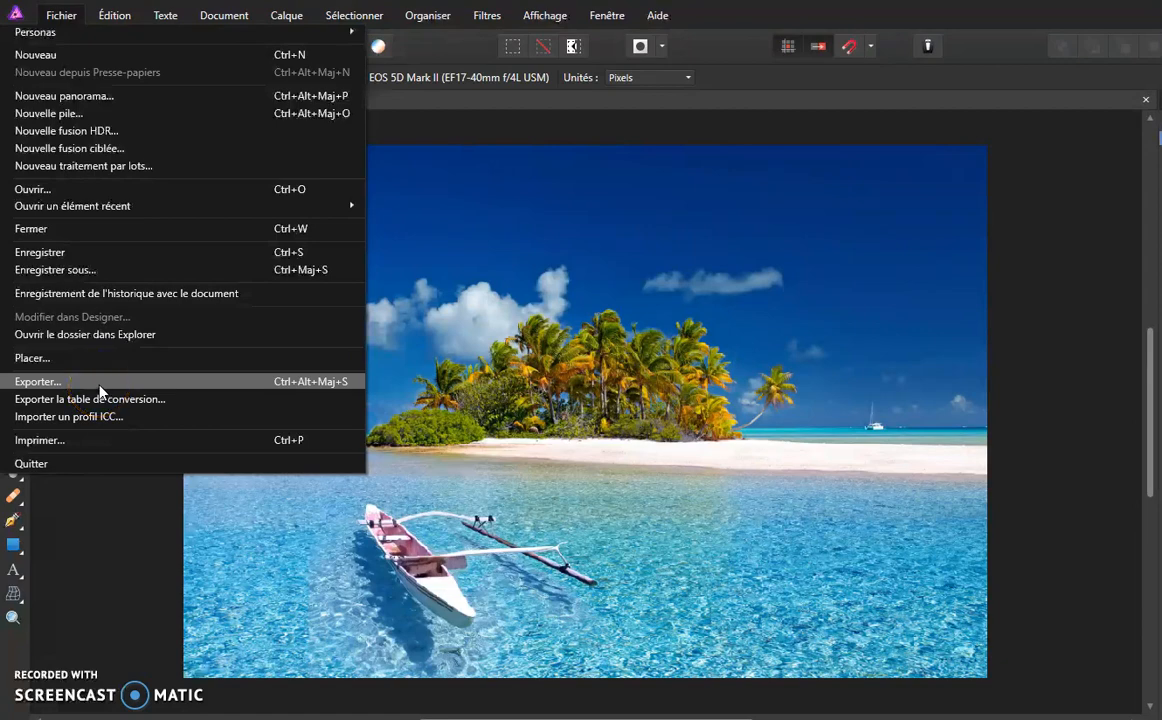
click(112, 275)
click(292, 649)
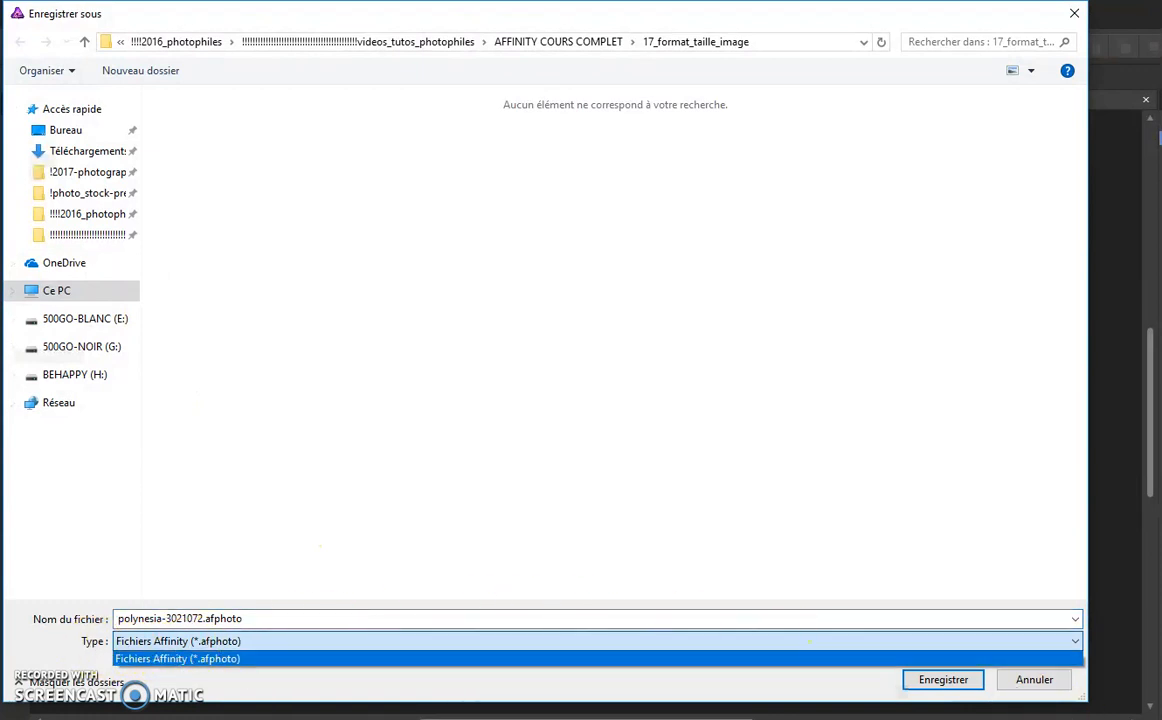
click(1037, 681)
click(1037, 681)
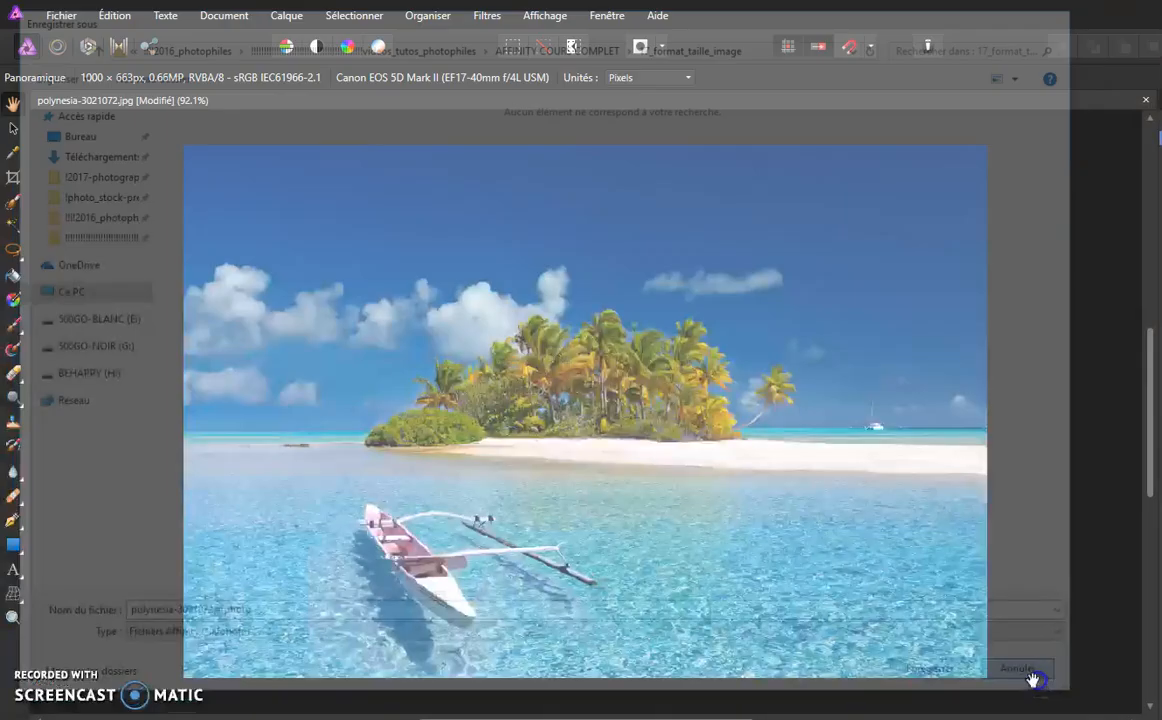
Step: Compare the JPEG, GIF and PNG export settings, including the PNG-24 preset, and cancel the export
click(70, 19)
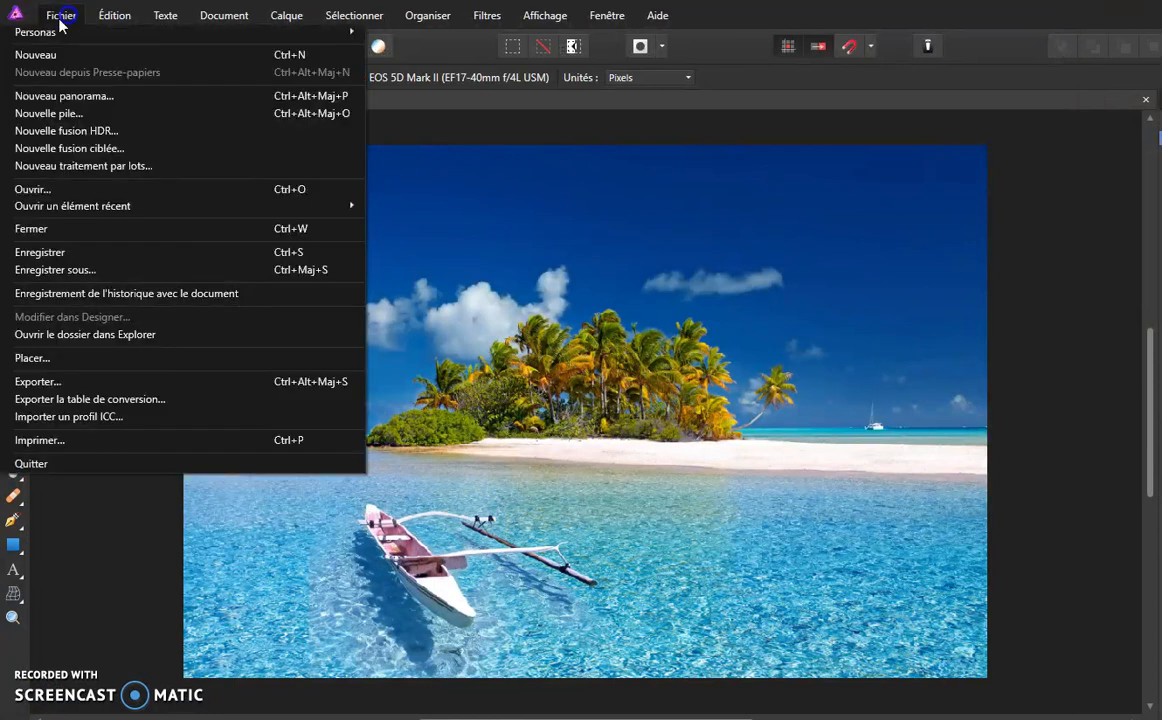
click(102, 381)
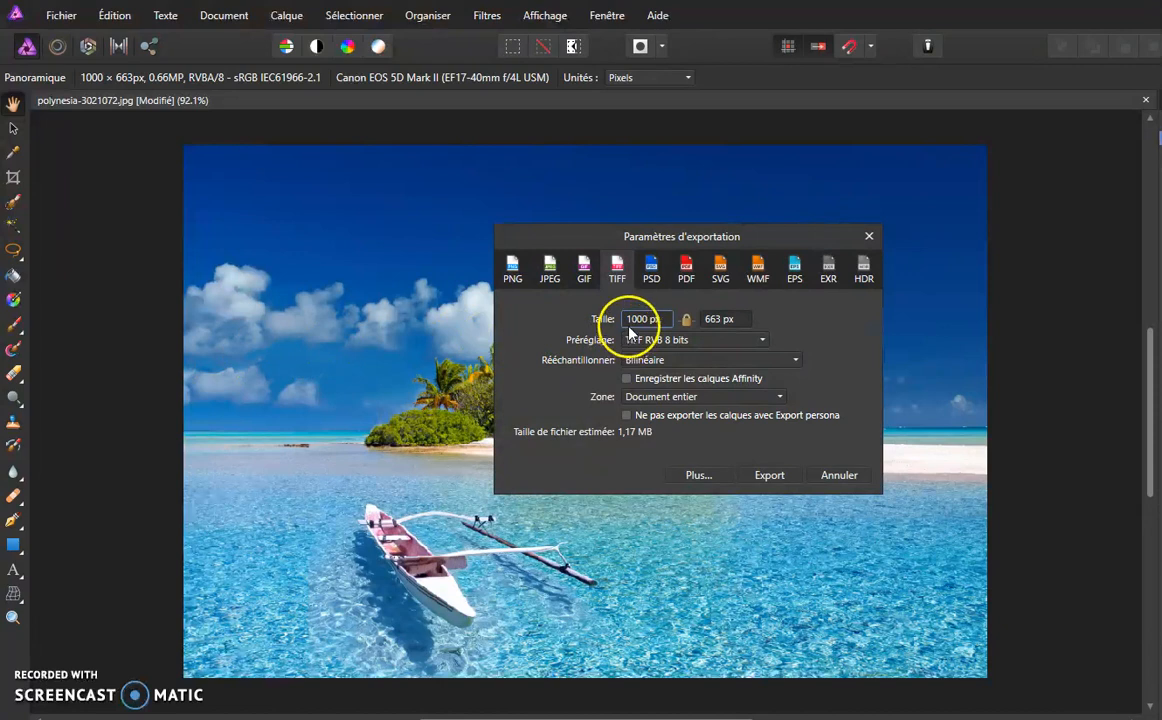
click(550, 268)
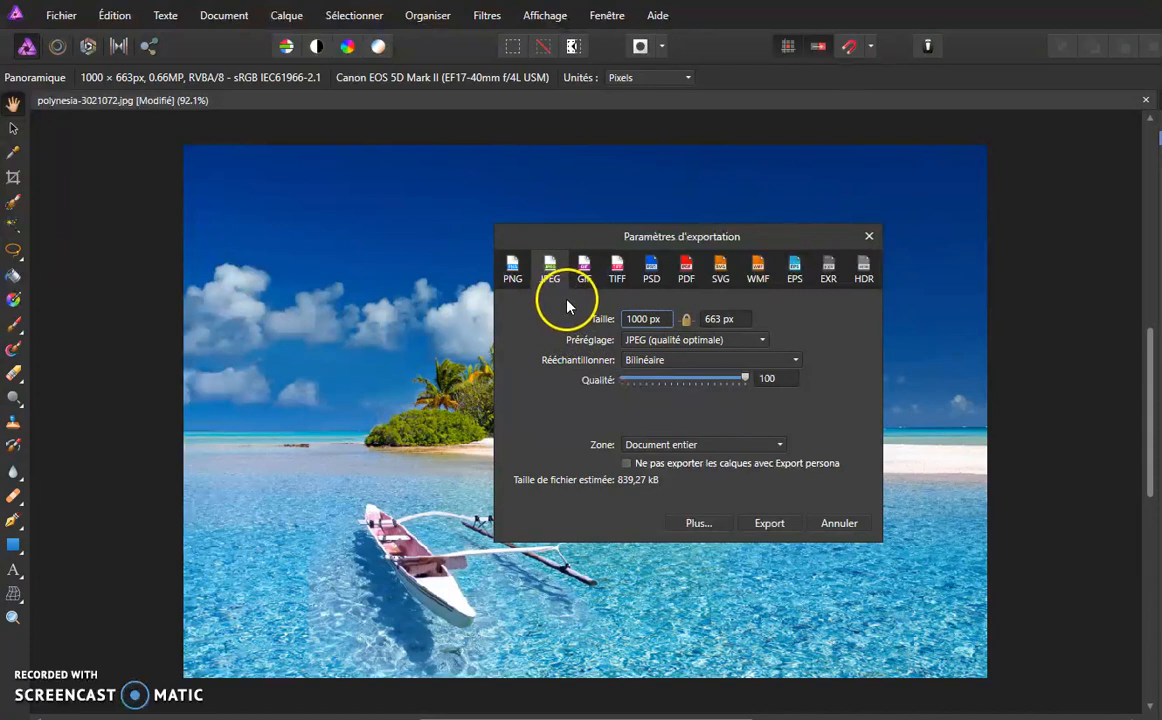
click(584, 272)
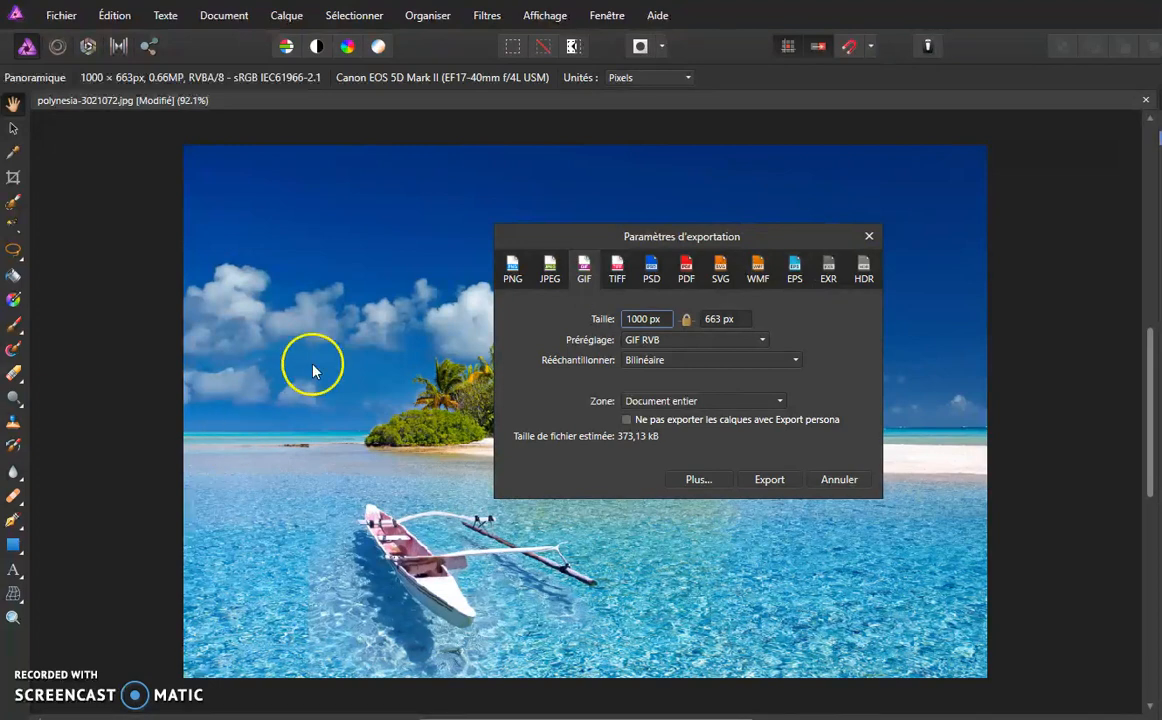
click(551, 275)
click(514, 280)
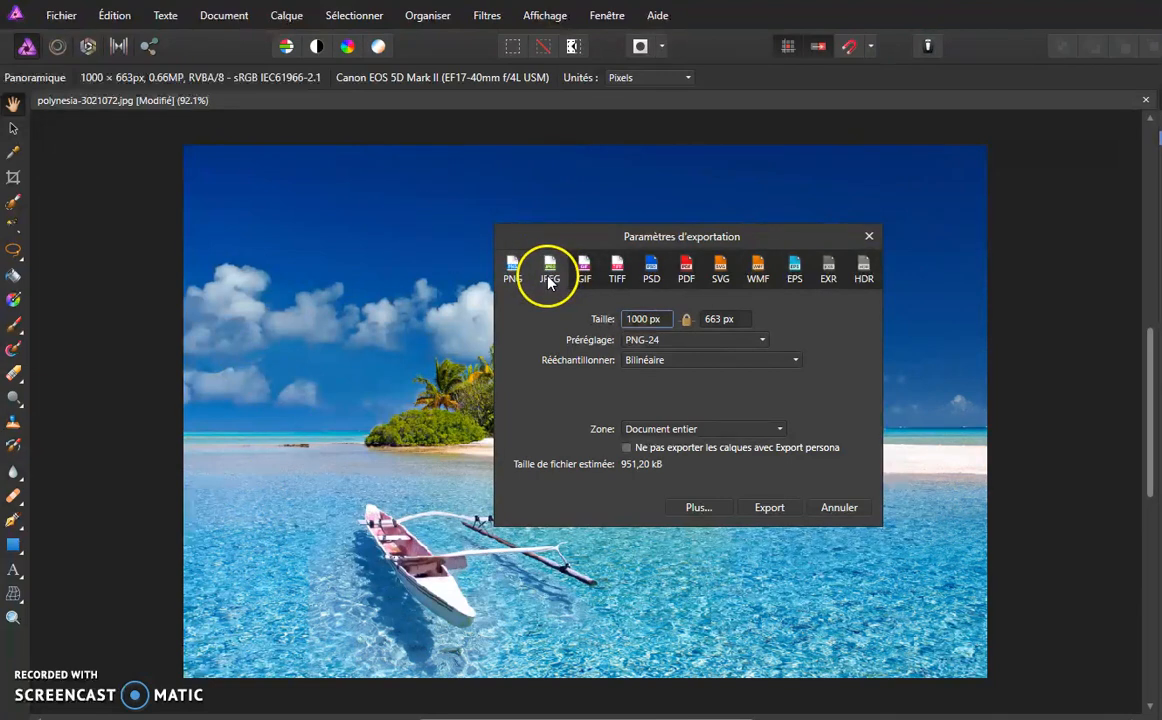
click(524, 297)
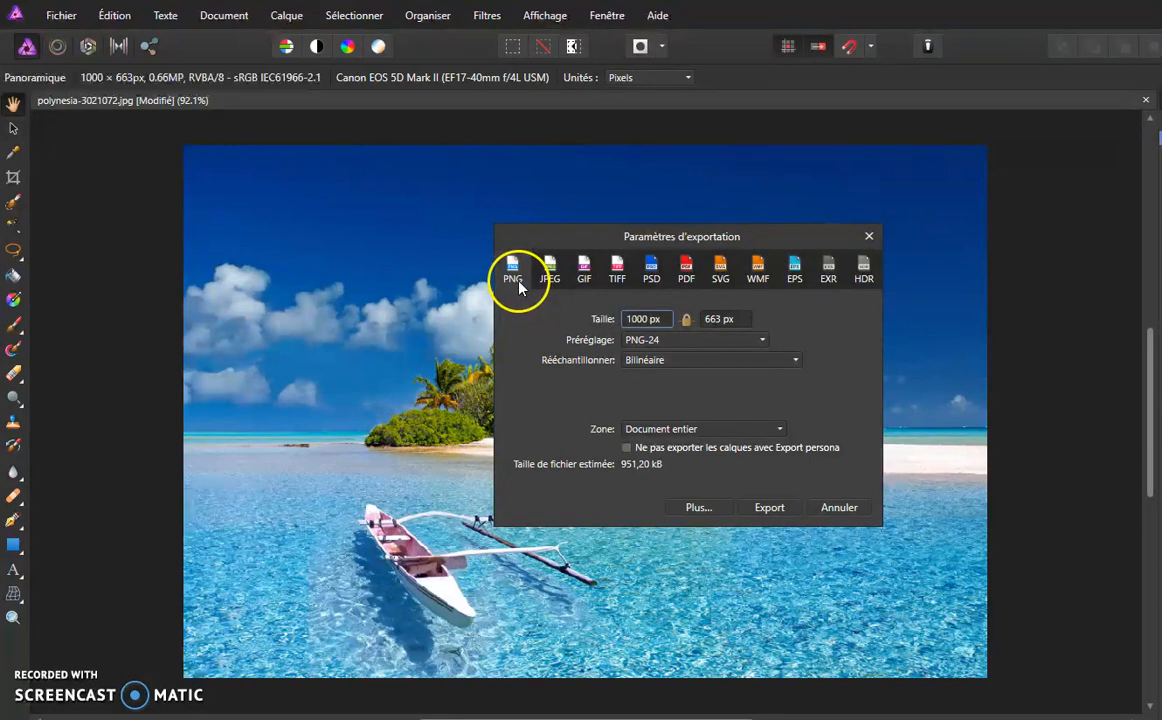
click(695, 341)
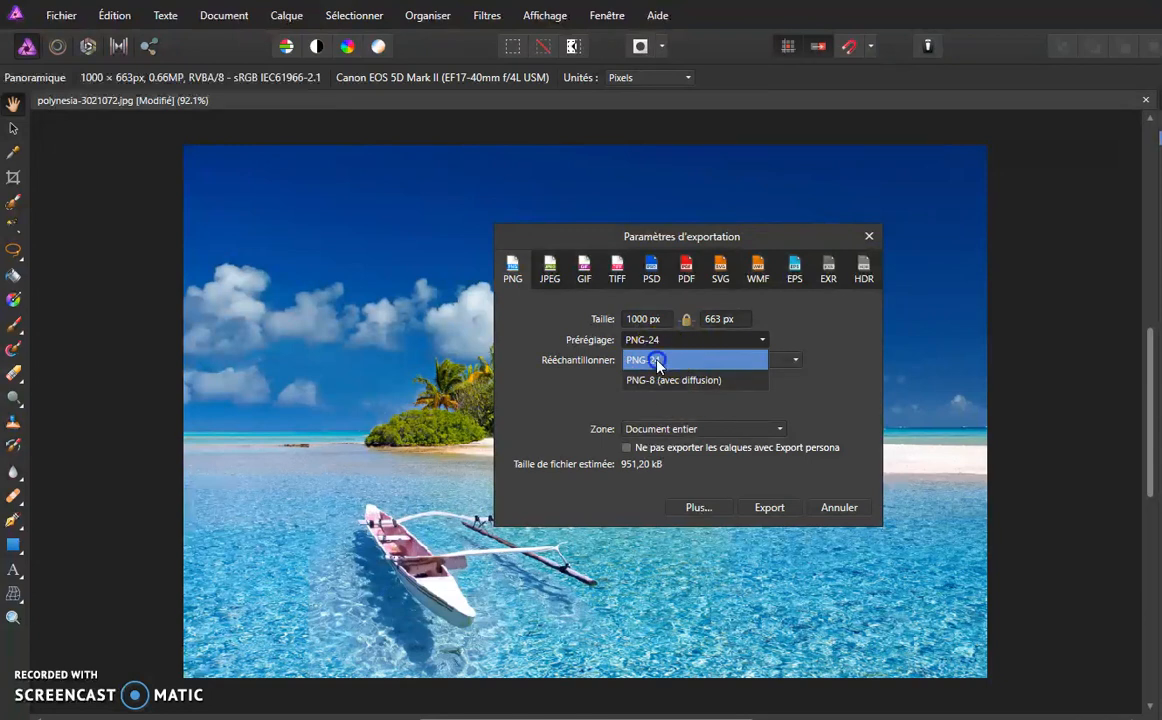
click(662, 360)
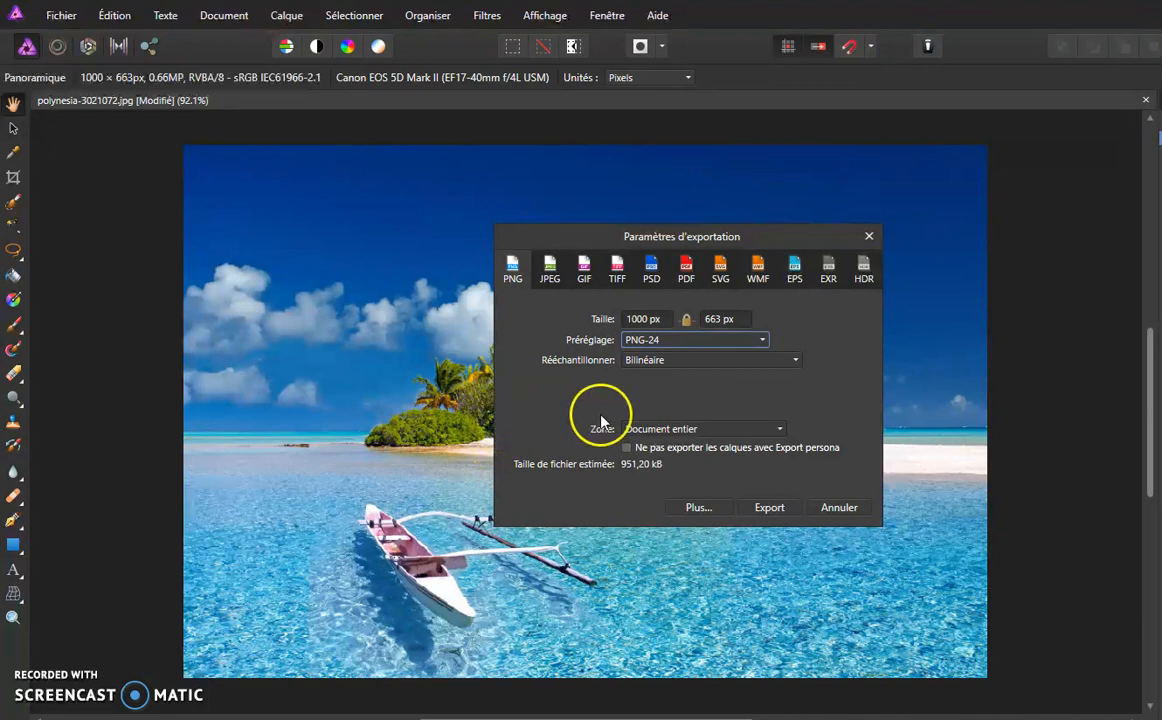
click(835, 510)
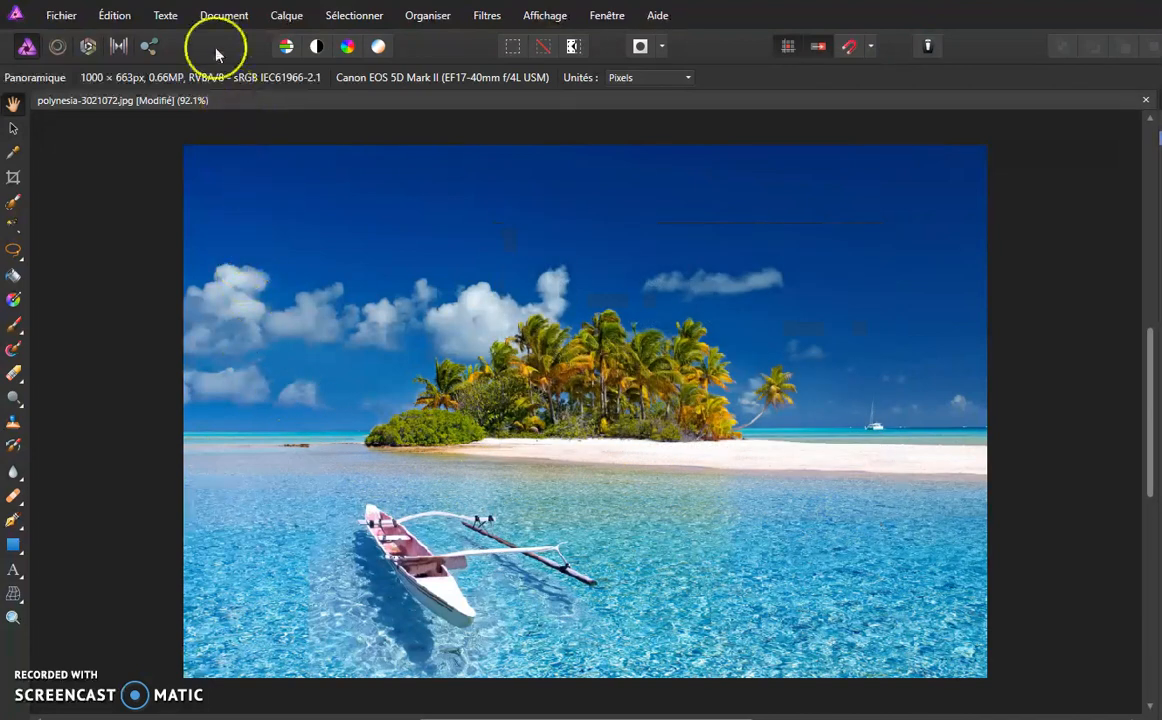
Step: Try the Bicubique resampling method in the document resize settings, and cancel without applying it
click(218, 18)
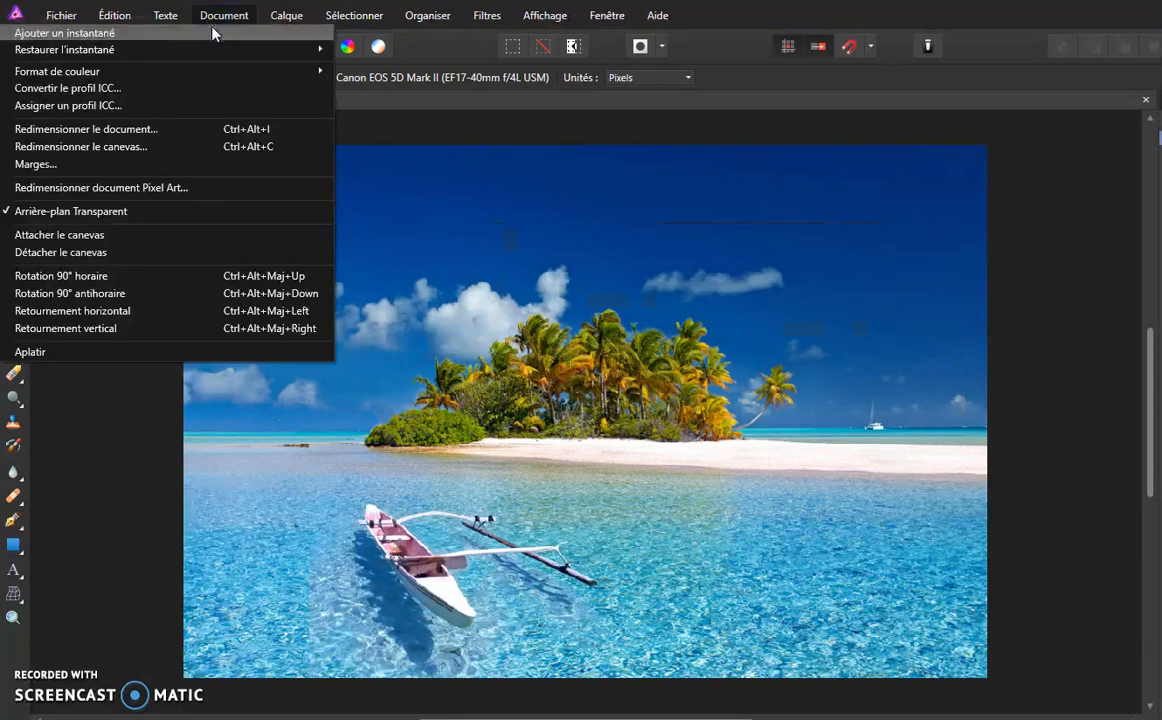
click(150, 129)
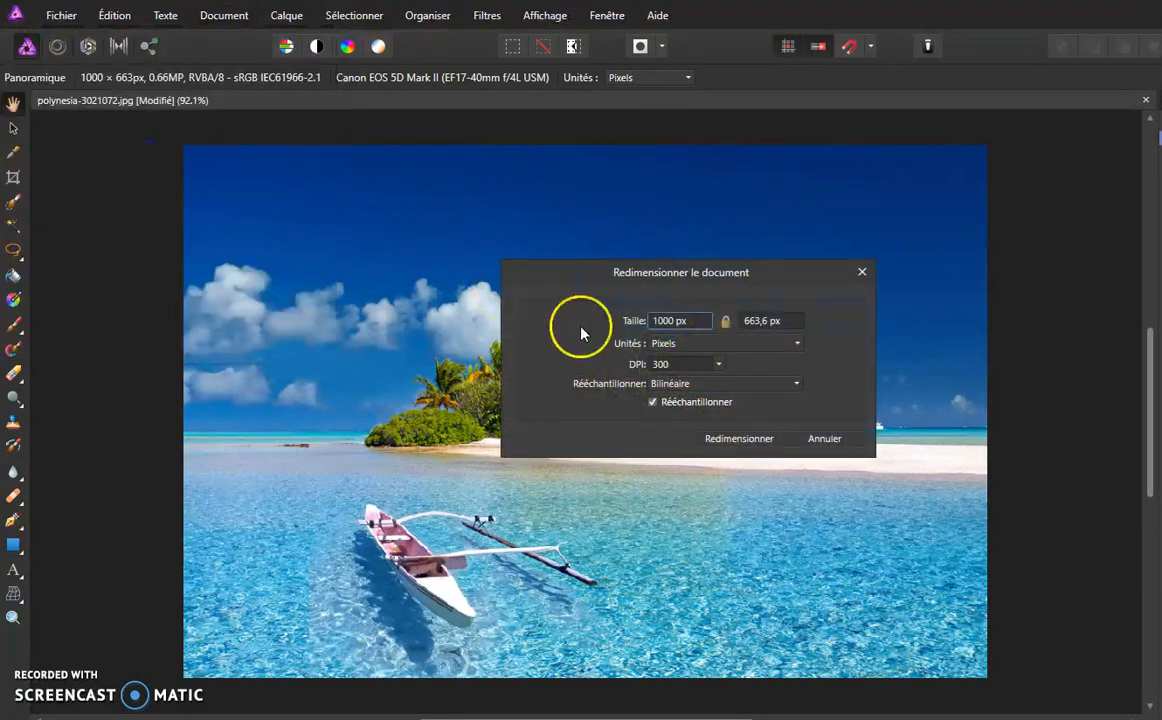
click(726, 385)
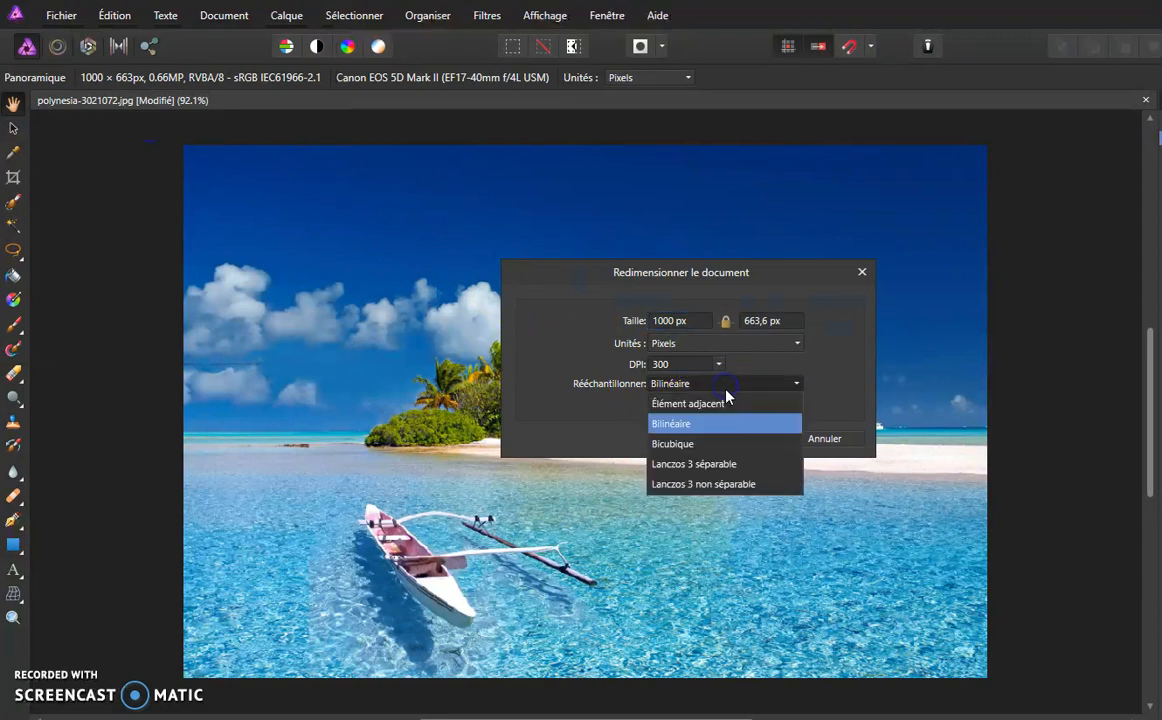
click(688, 446)
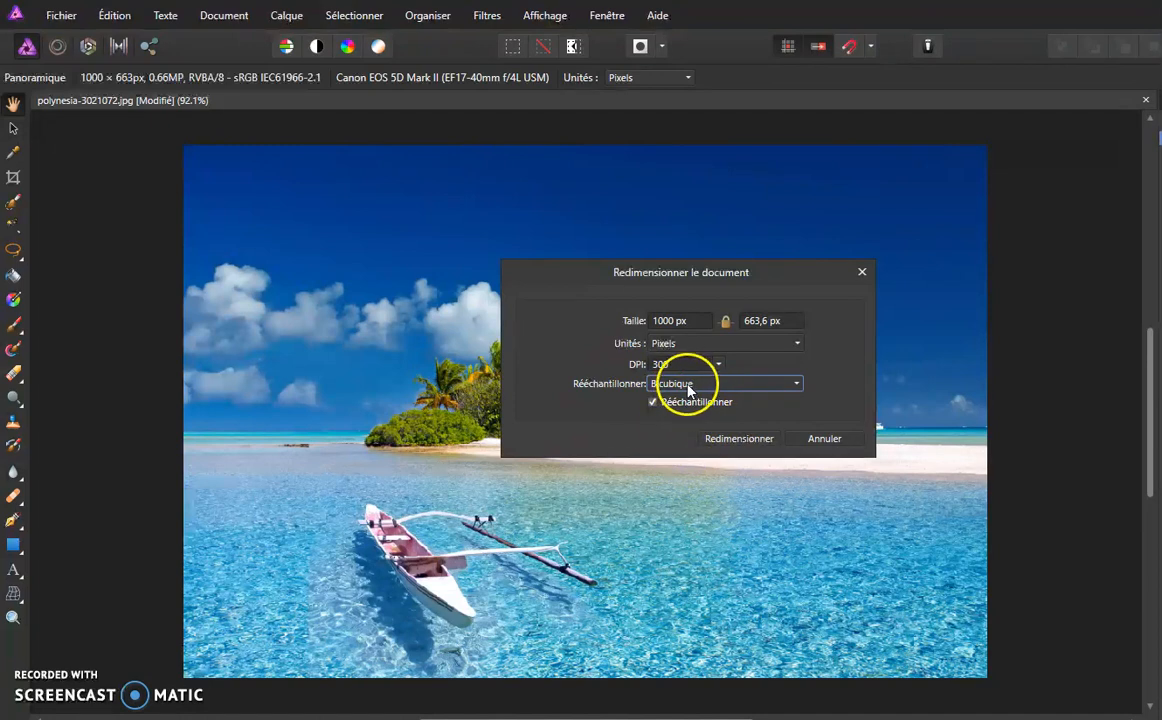
click(687, 388)
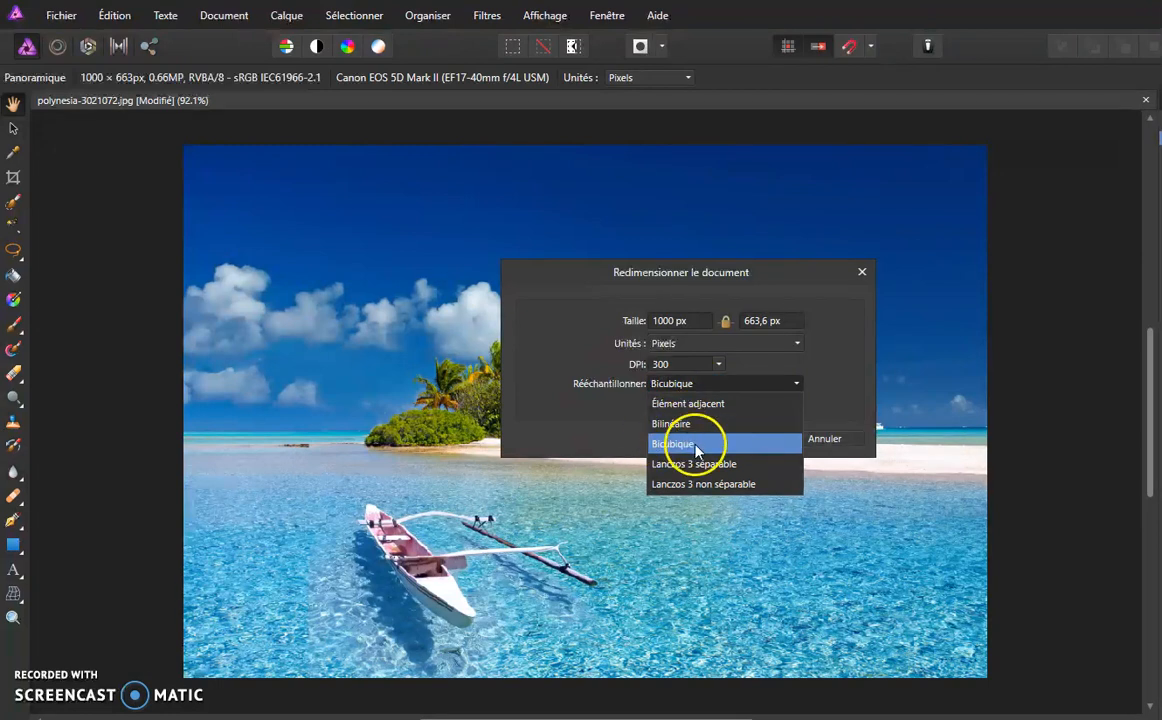
click(572, 419)
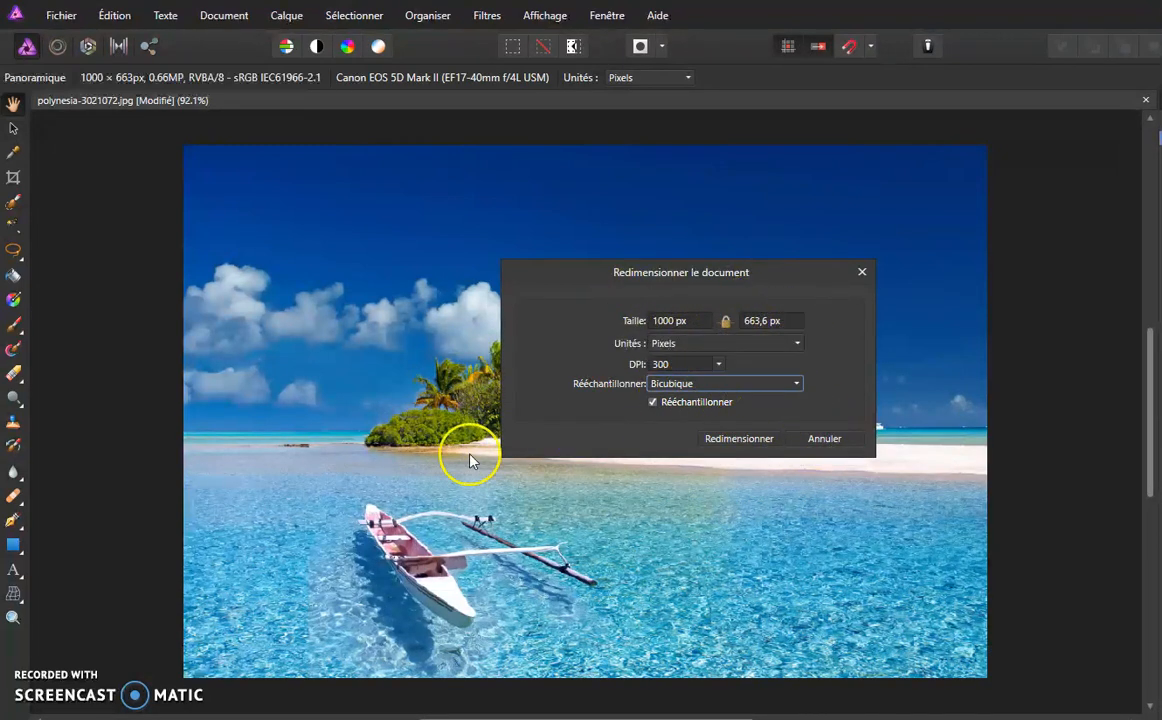
click(825, 441)
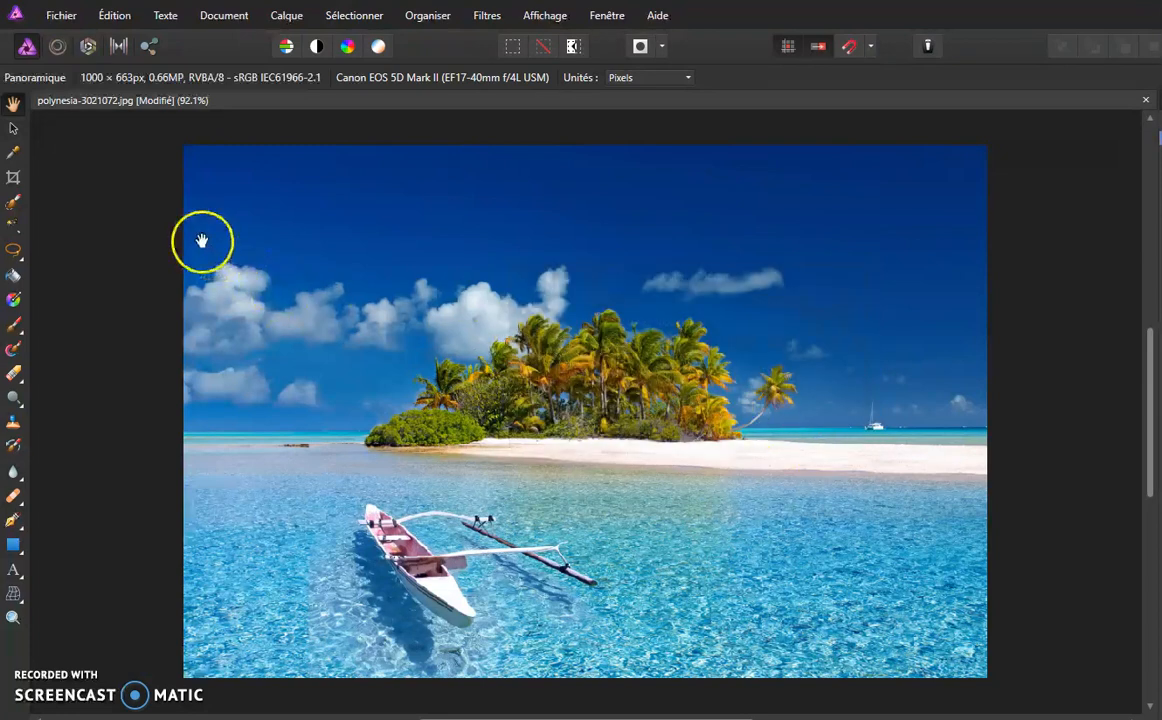
Step: Undo the last document resize
click(114, 15)
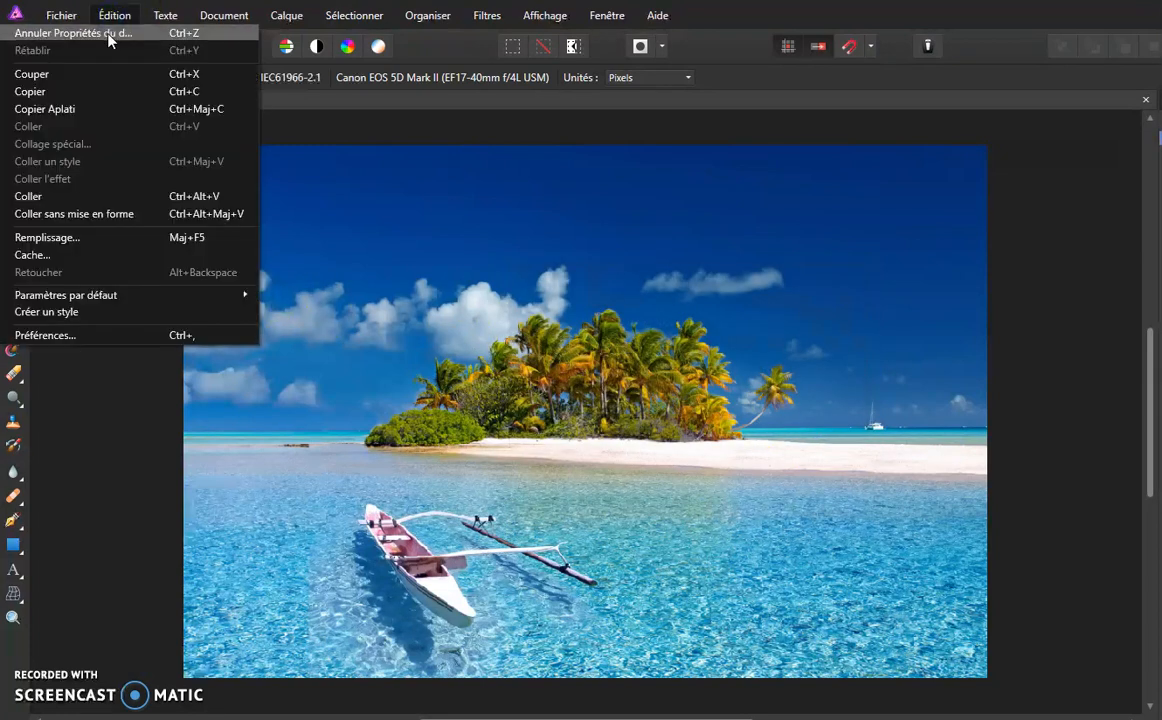
click(112, 35)
Step: Open the document resize settings, turn off resampling and switch the units to centimetres
click(128, 15)
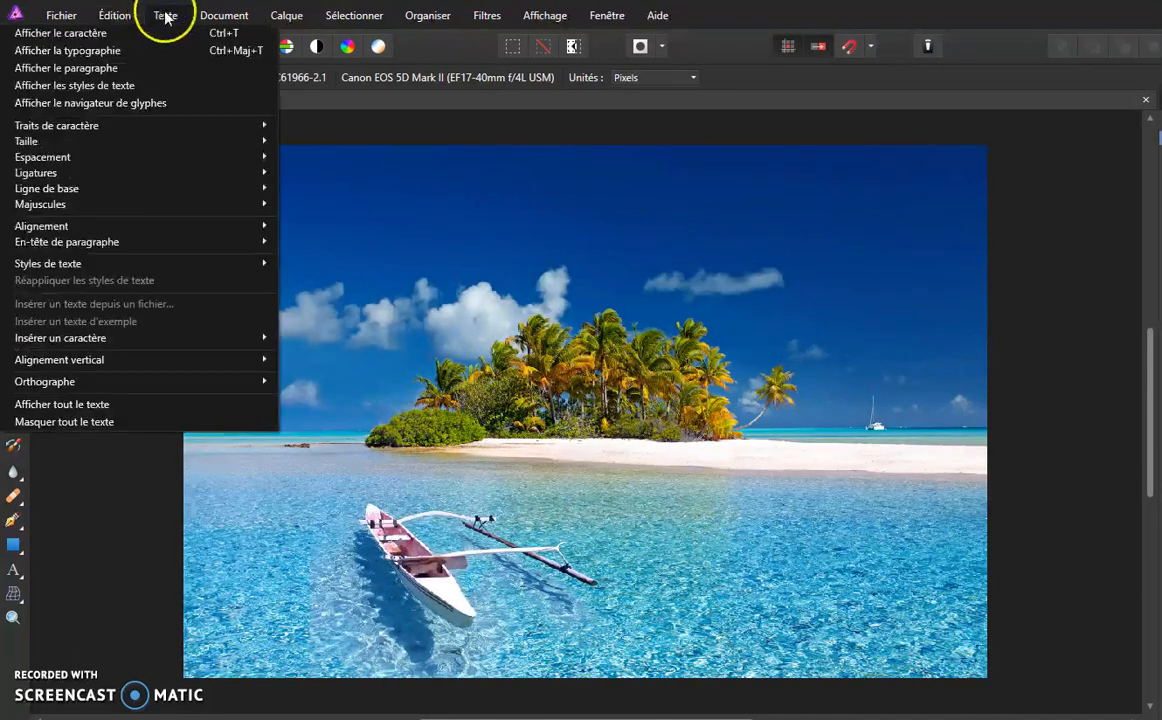
mouse_move(232, 17)
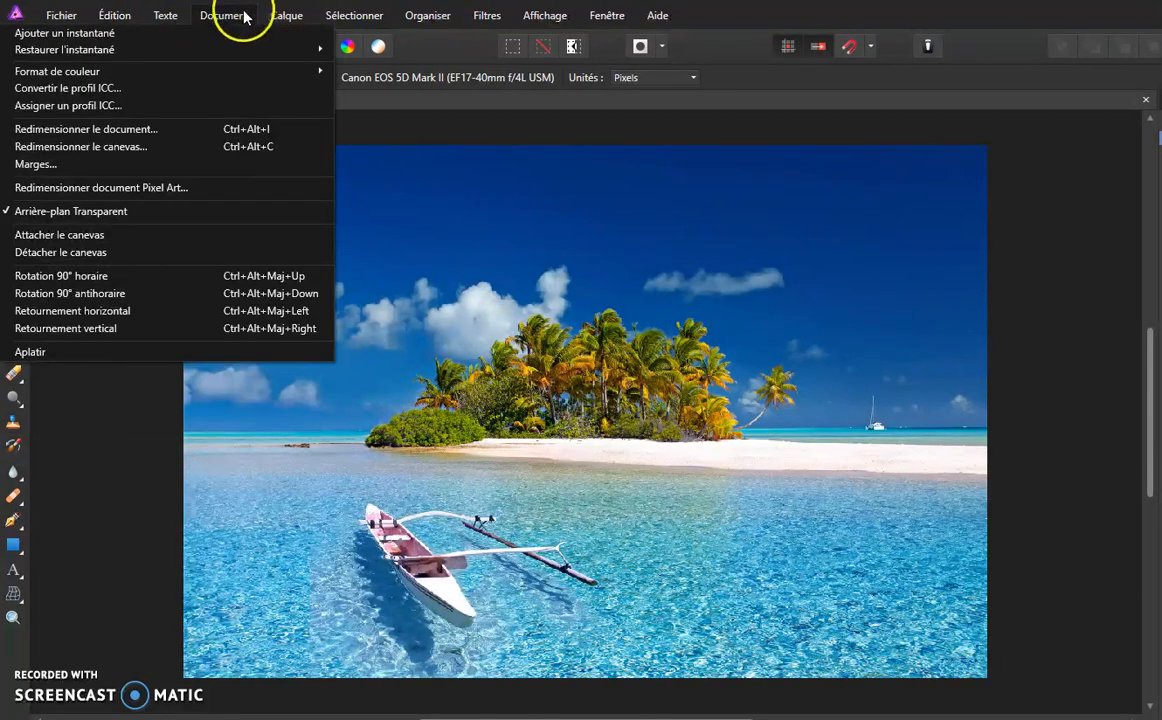
click(195, 130)
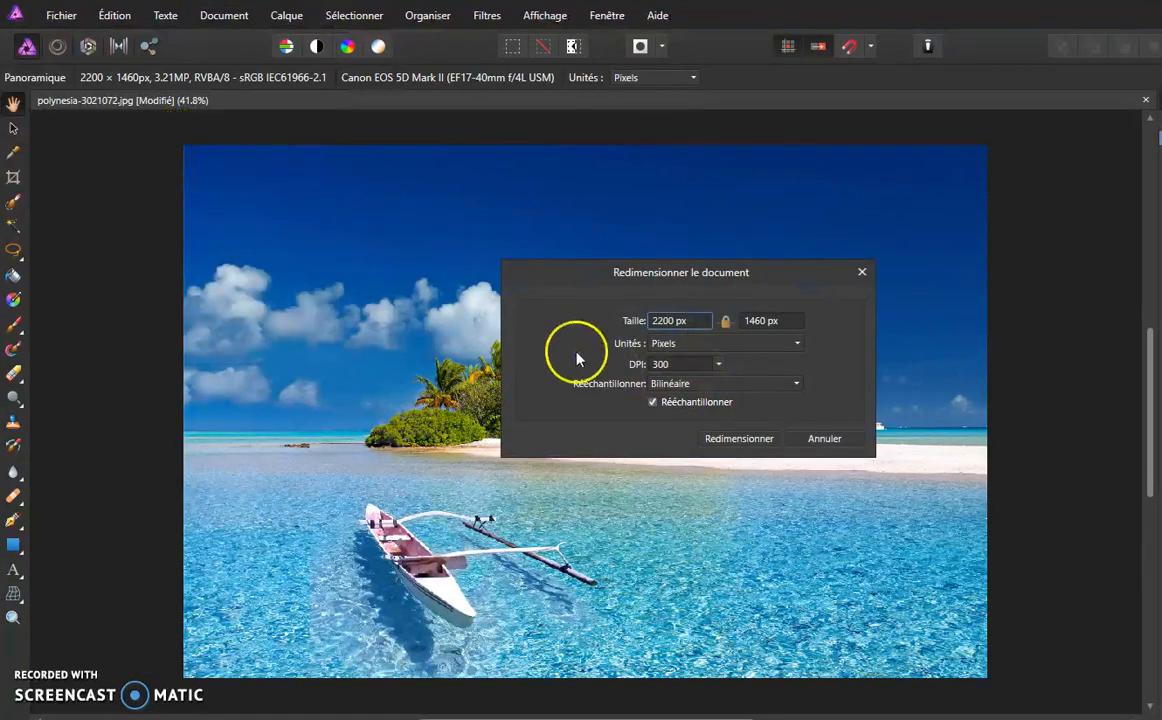
click(655, 407)
click(659, 405)
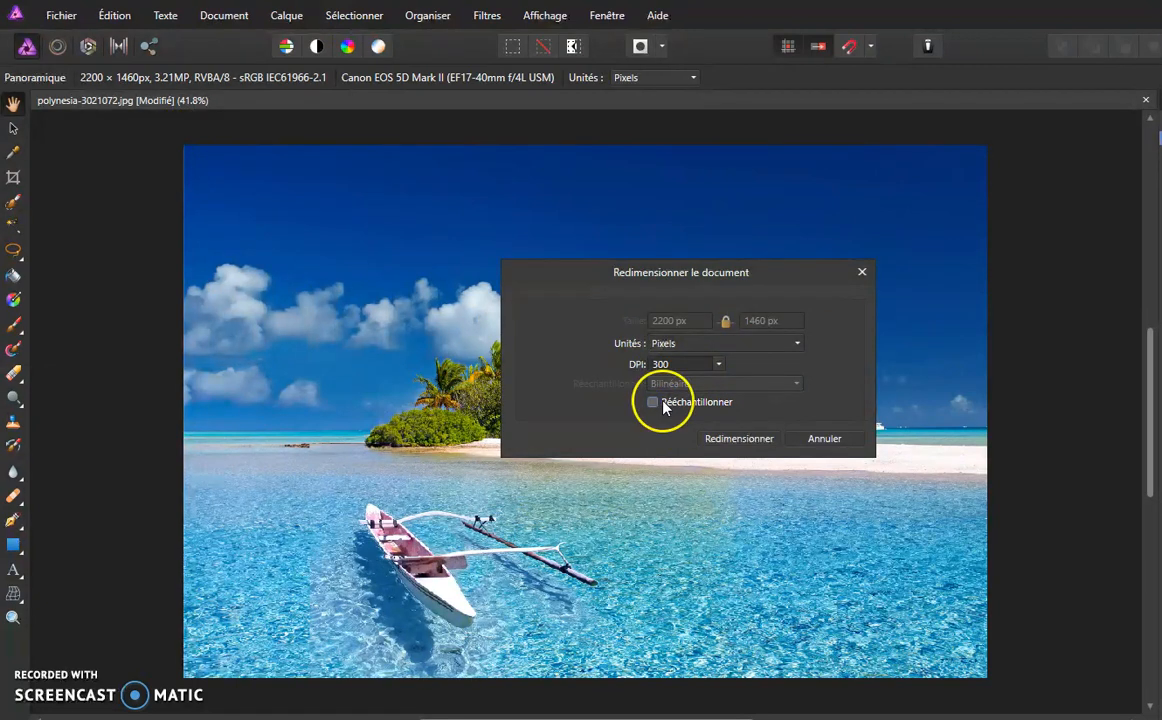
click(697, 345)
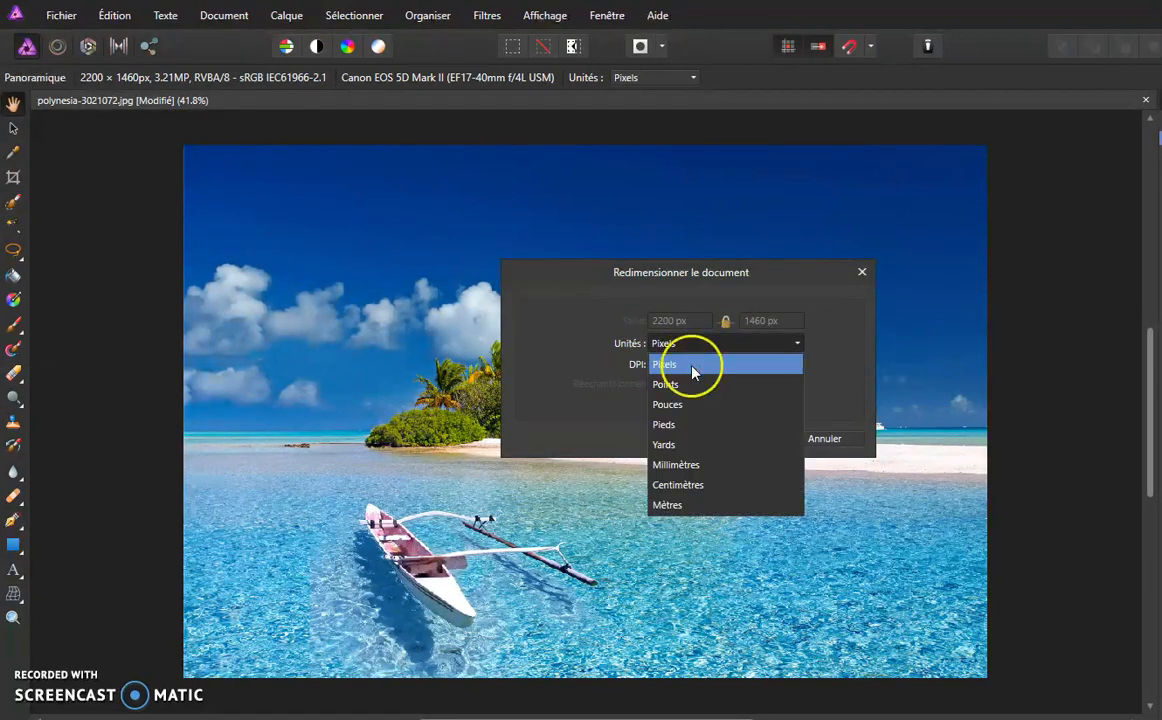
click(692, 485)
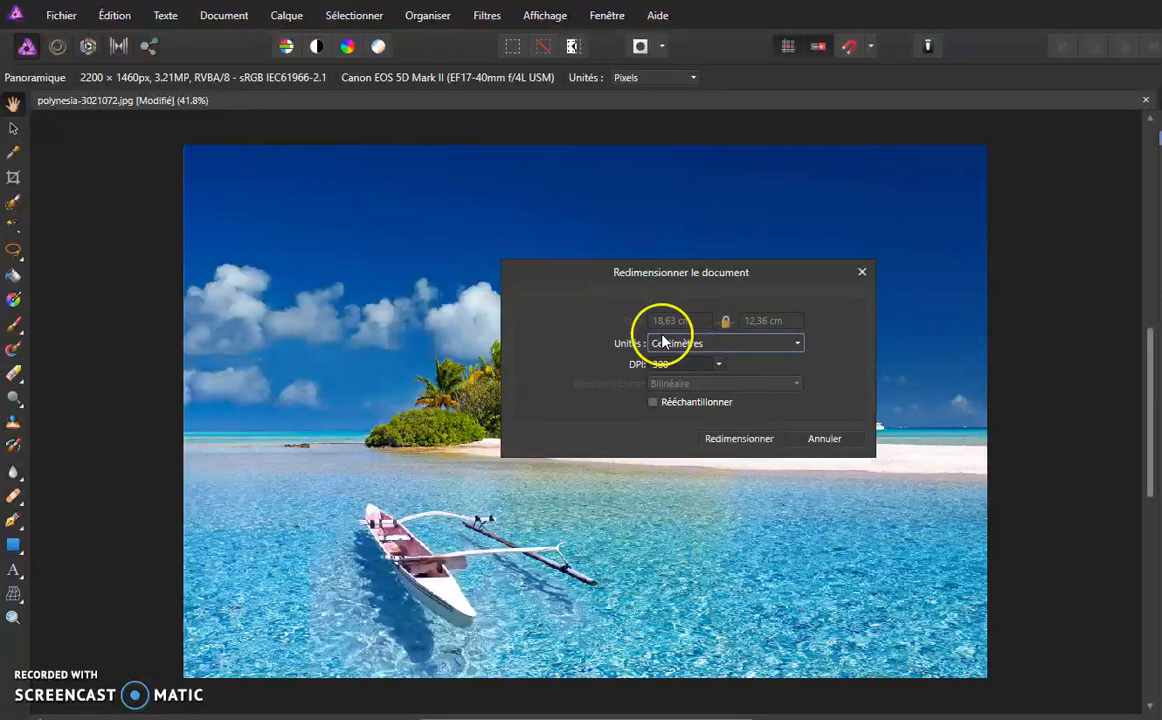
Step: Turn resampling on and, with the proportions locked, try a width of 40 cm before setting the height to 30 cm
click(653, 402)
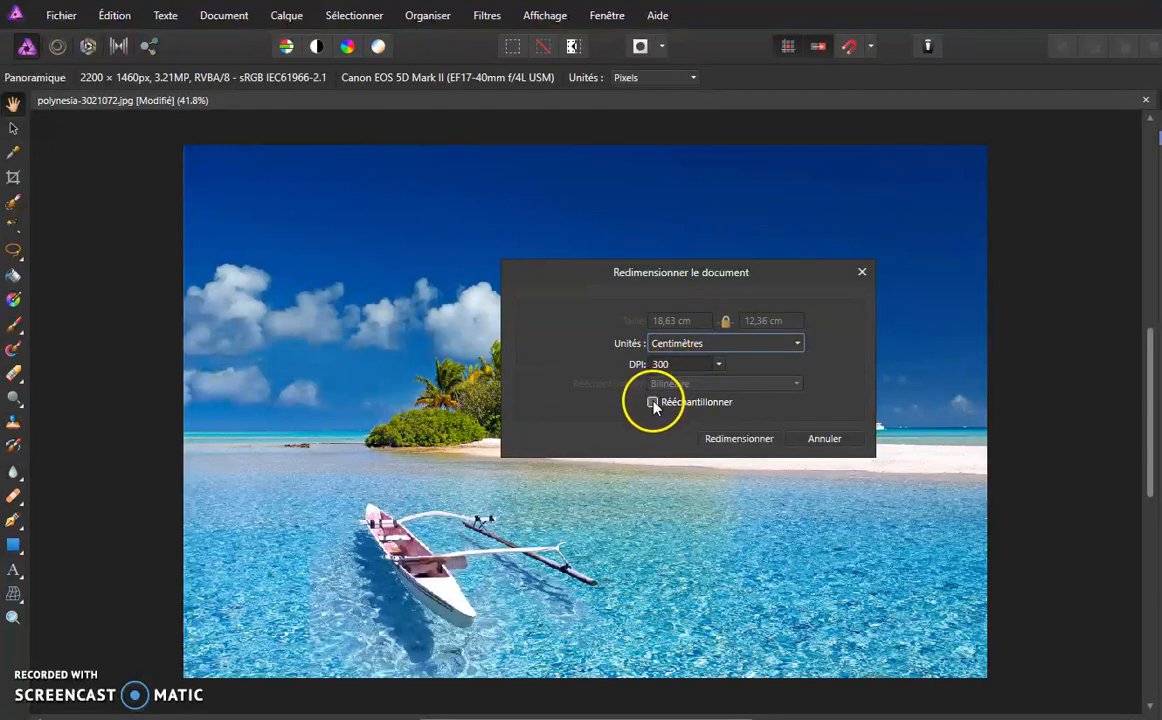
click(653, 402)
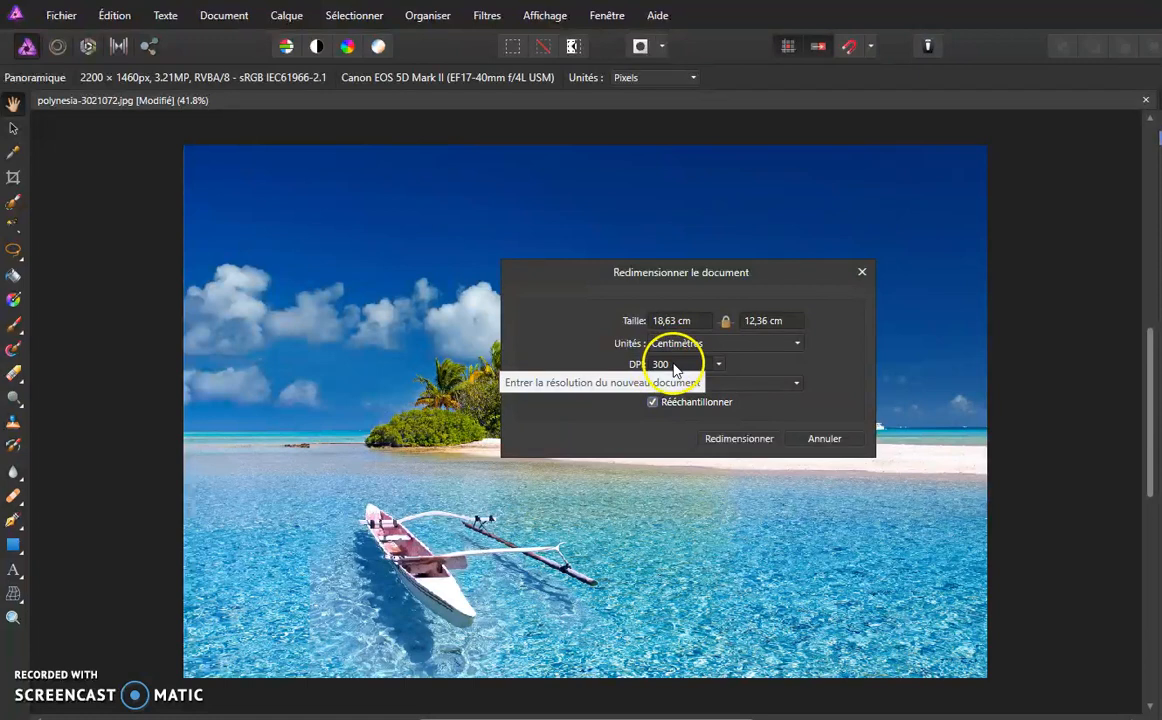
click(698, 321)
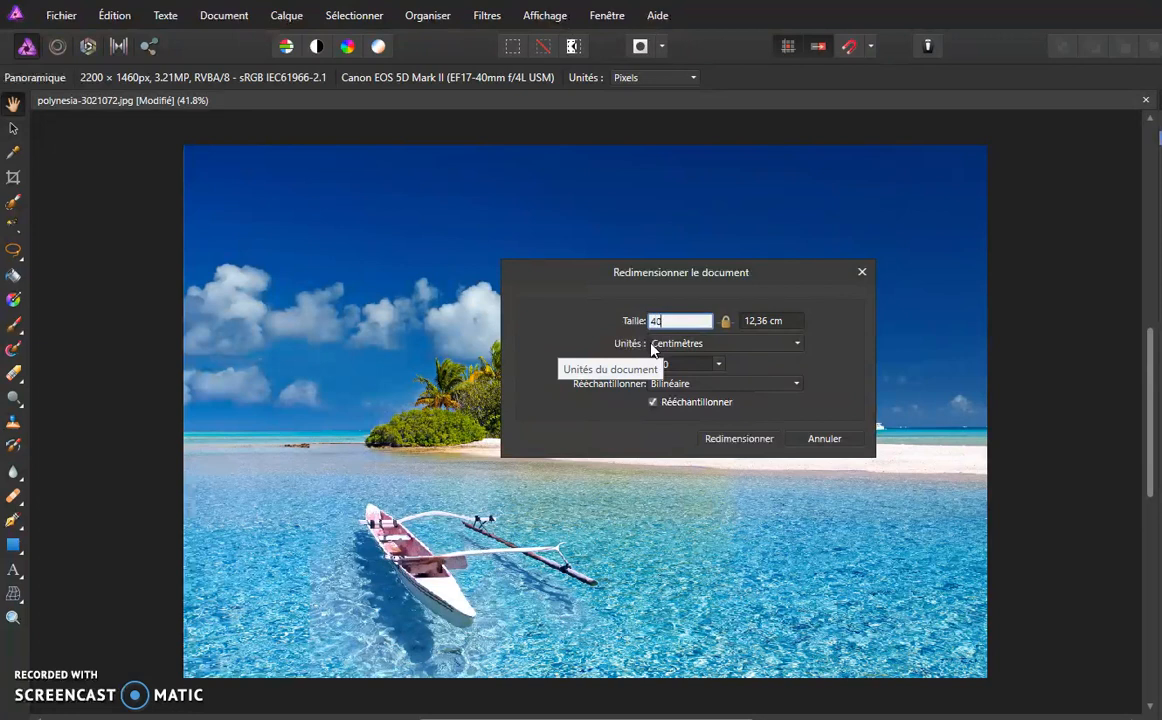
click(659, 313)
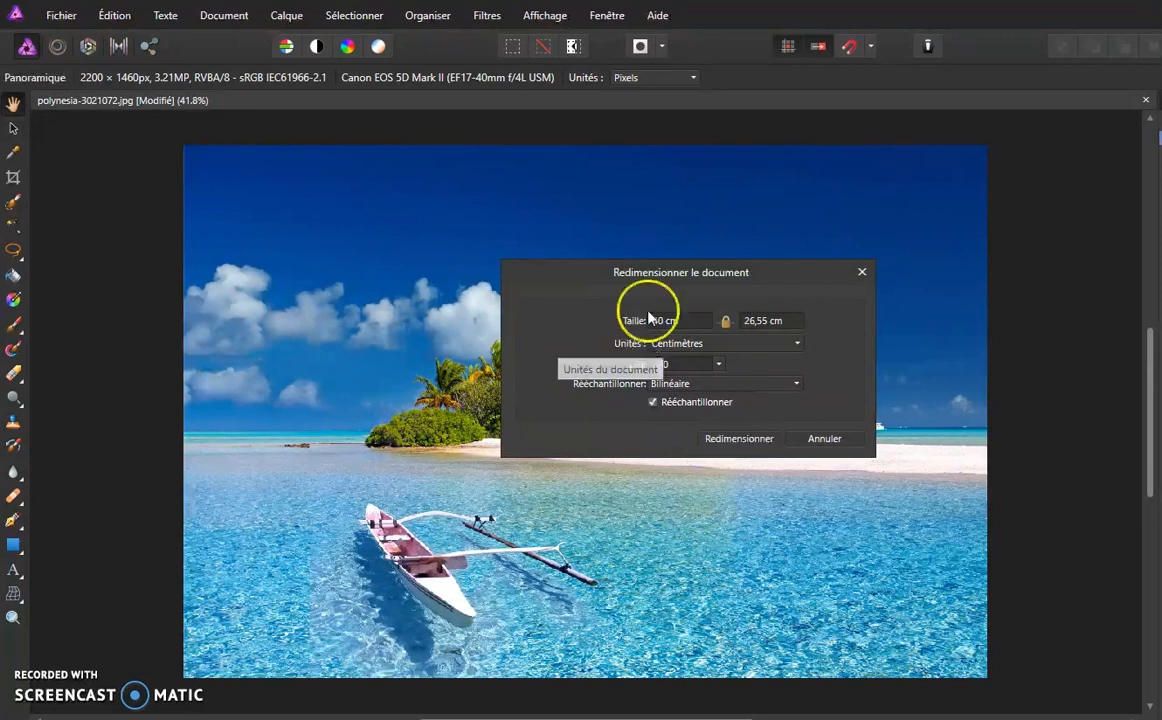
click(765, 321)
text(30)
key(Tab)
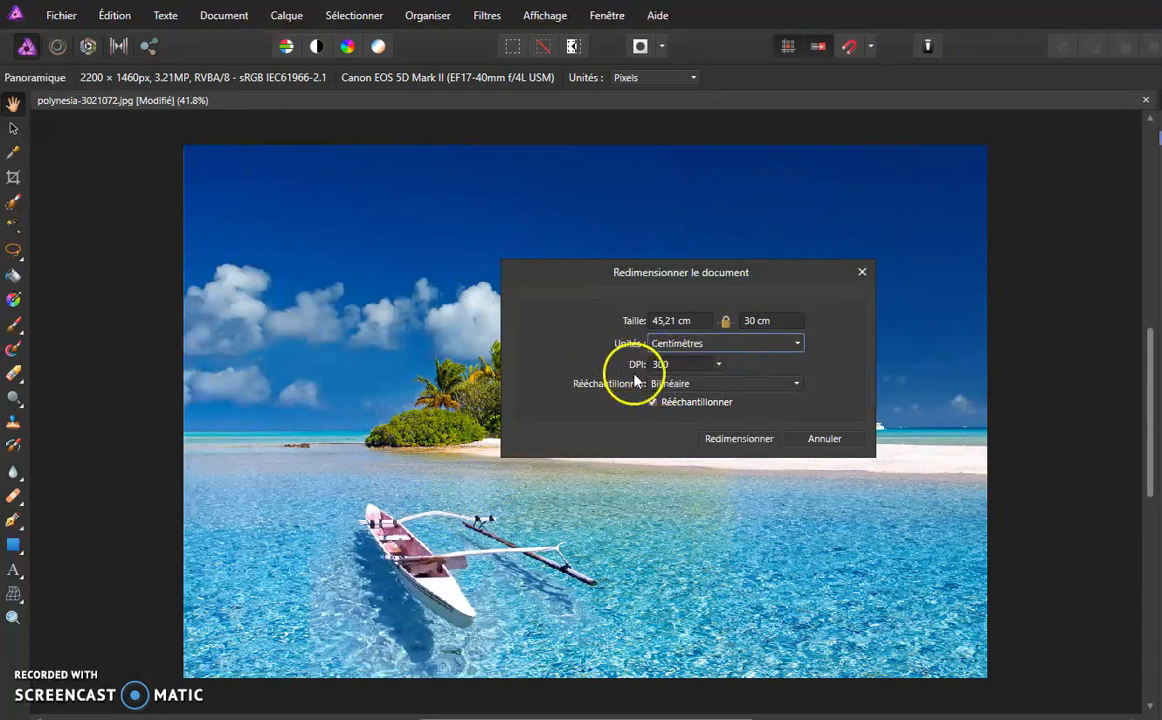
Step: Choose the Bicubique resampling method and apply the document resize
click(712, 385)
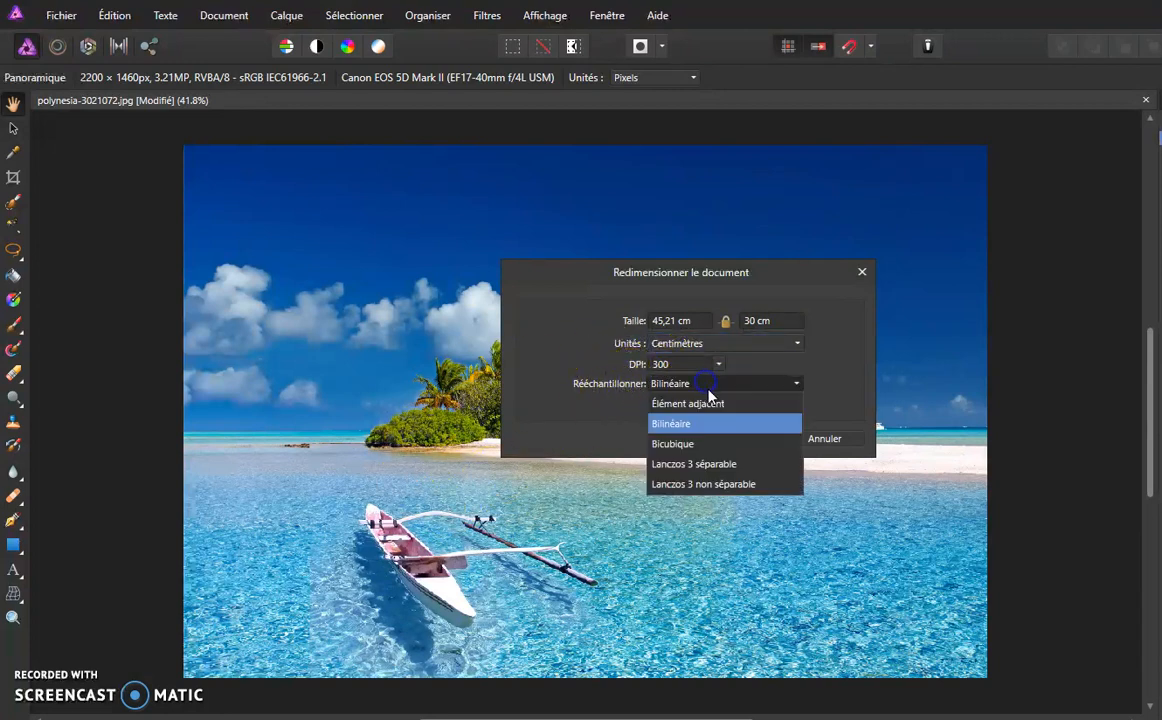
click(700, 446)
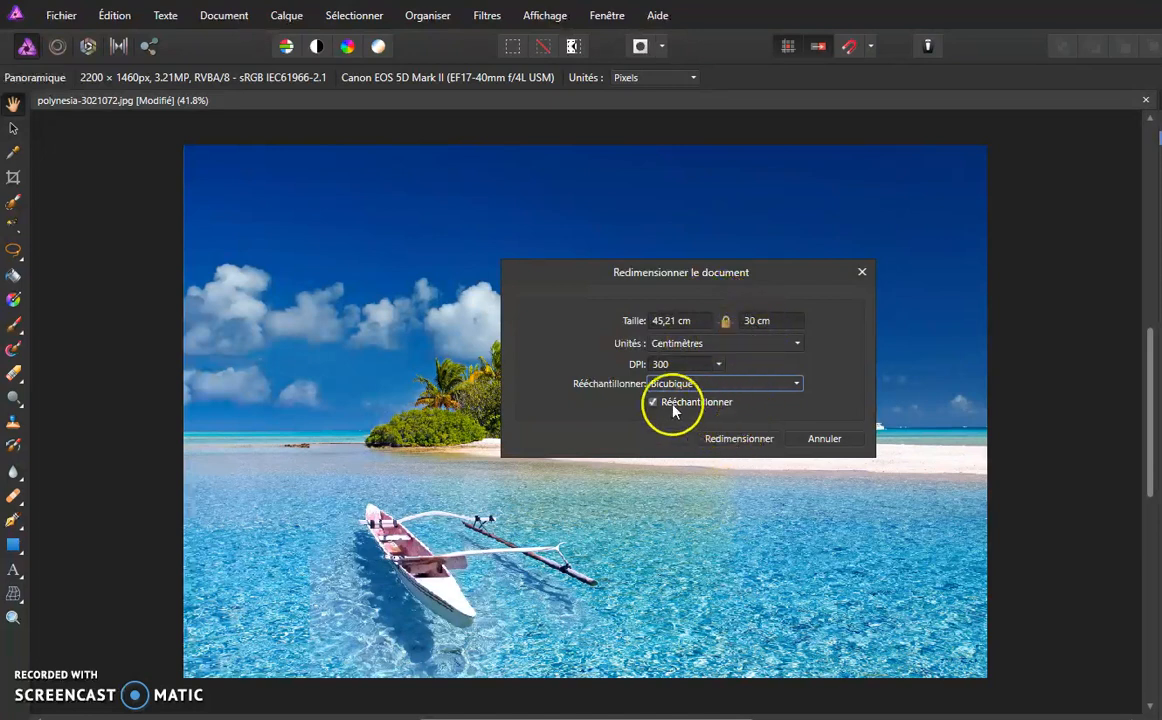
click(729, 443)
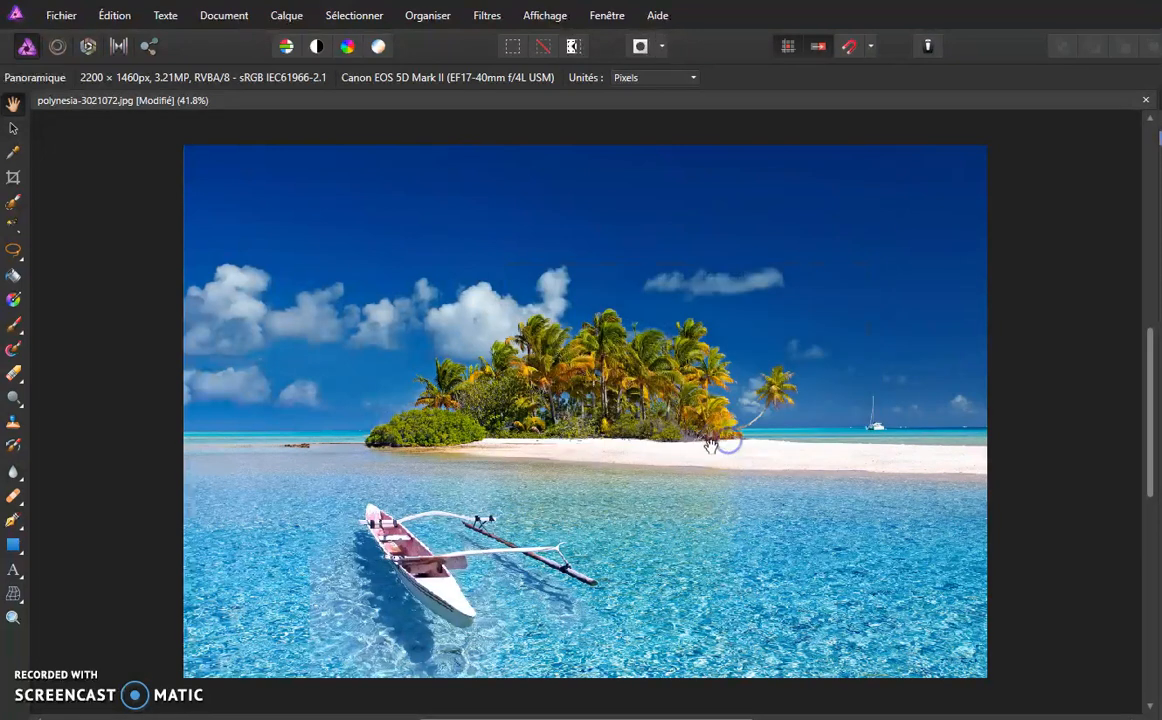
click(704, 392)
scroll(704, 392, up, 5)
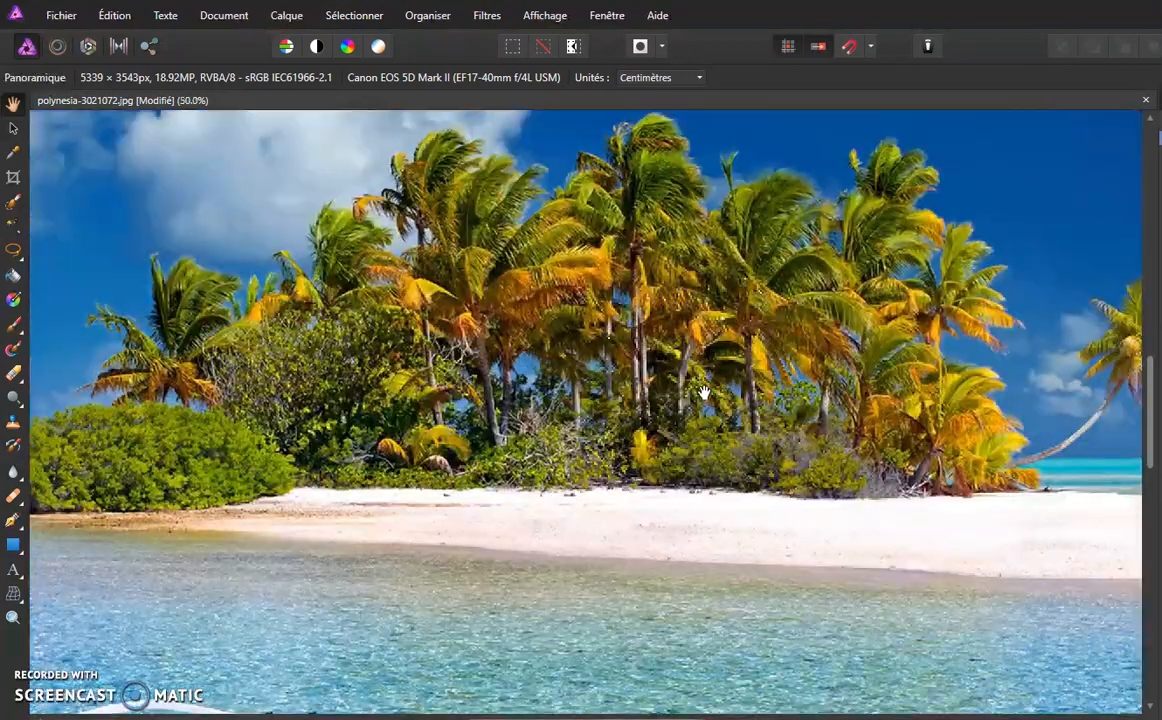
drag(440, 348, 551, 397)
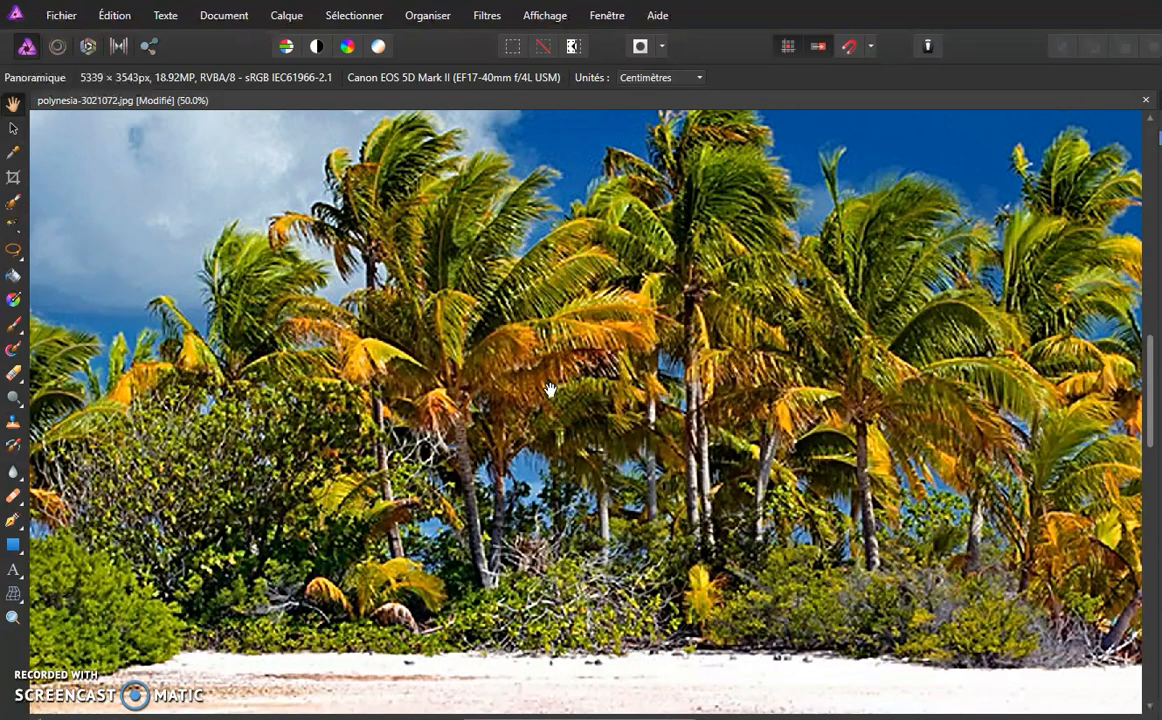
scroll(550, 390, down, 2)
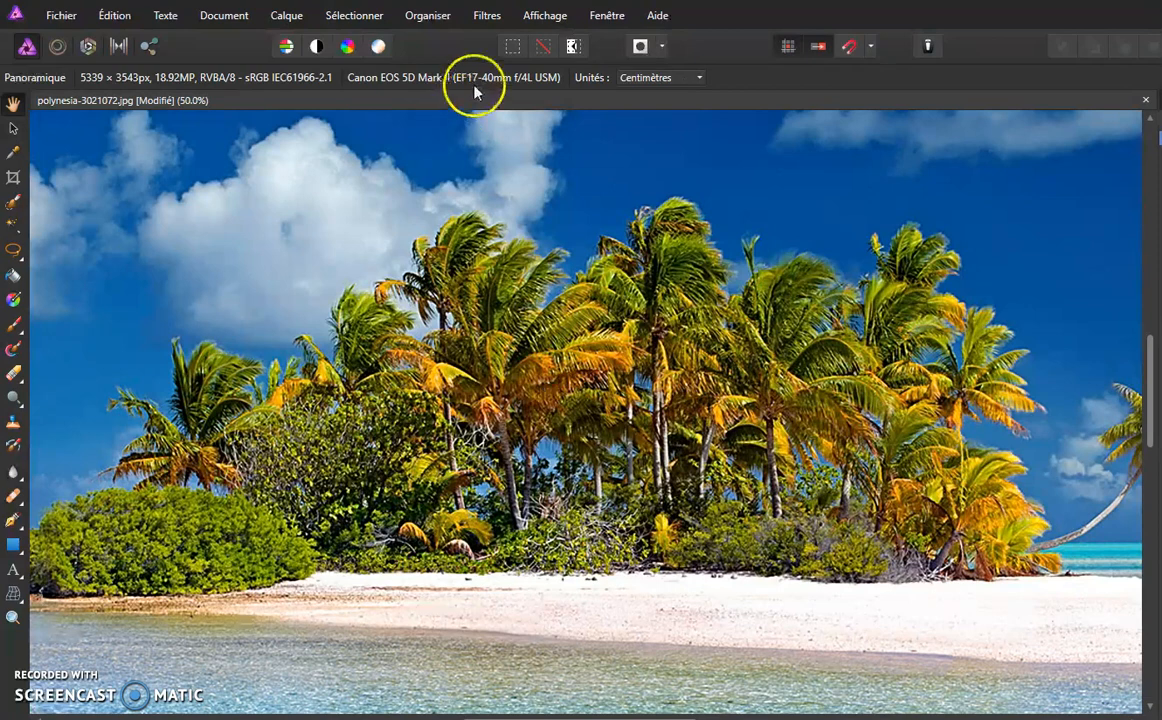
Step: Start the Masque flou sharpening filter and try a radius of 0,2 px on the palm trees
click(486, 17)
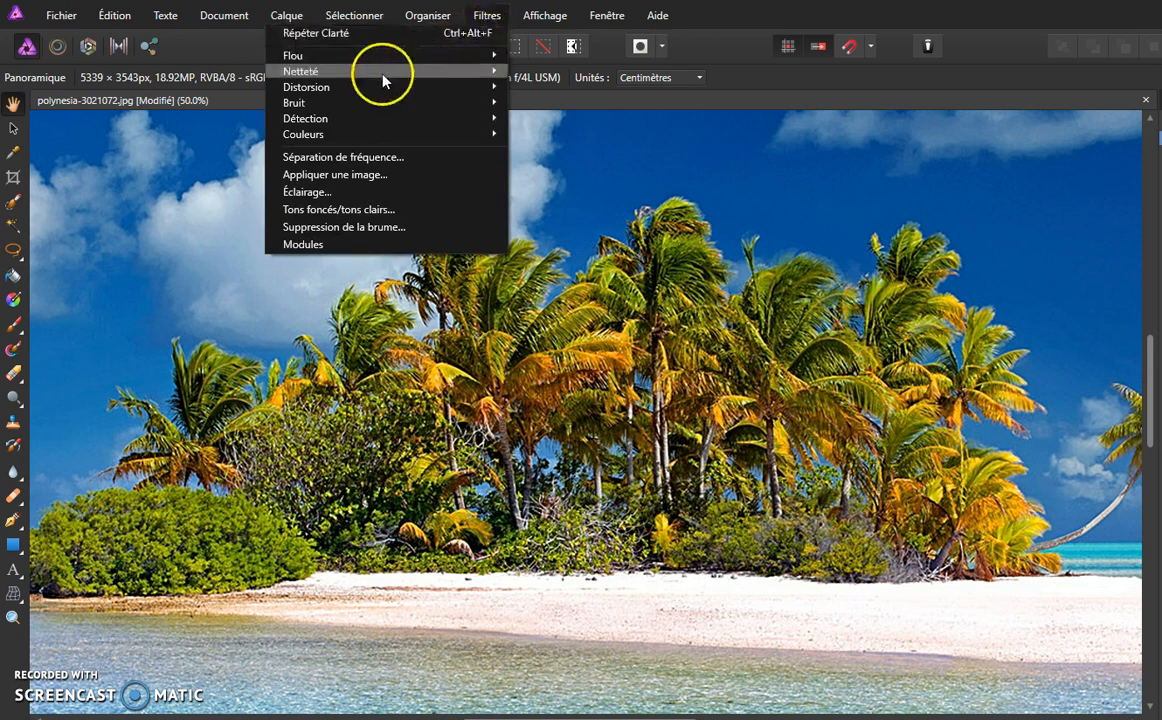
mouse_move(384, 75)
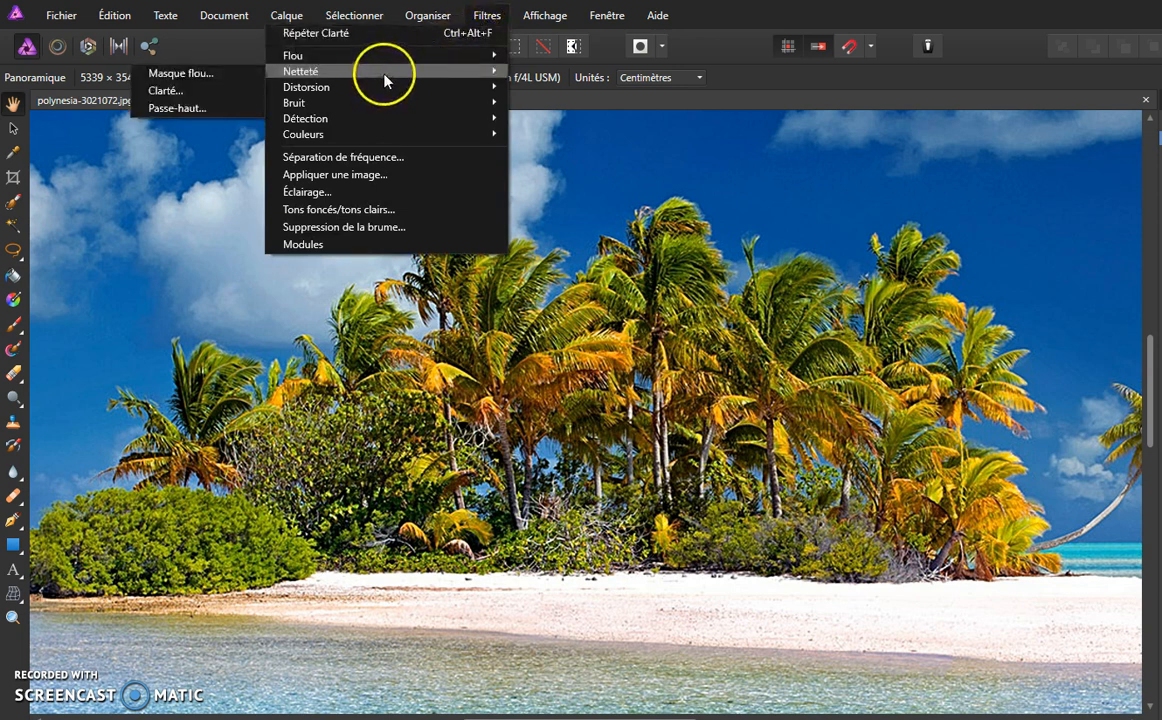
click(188, 78)
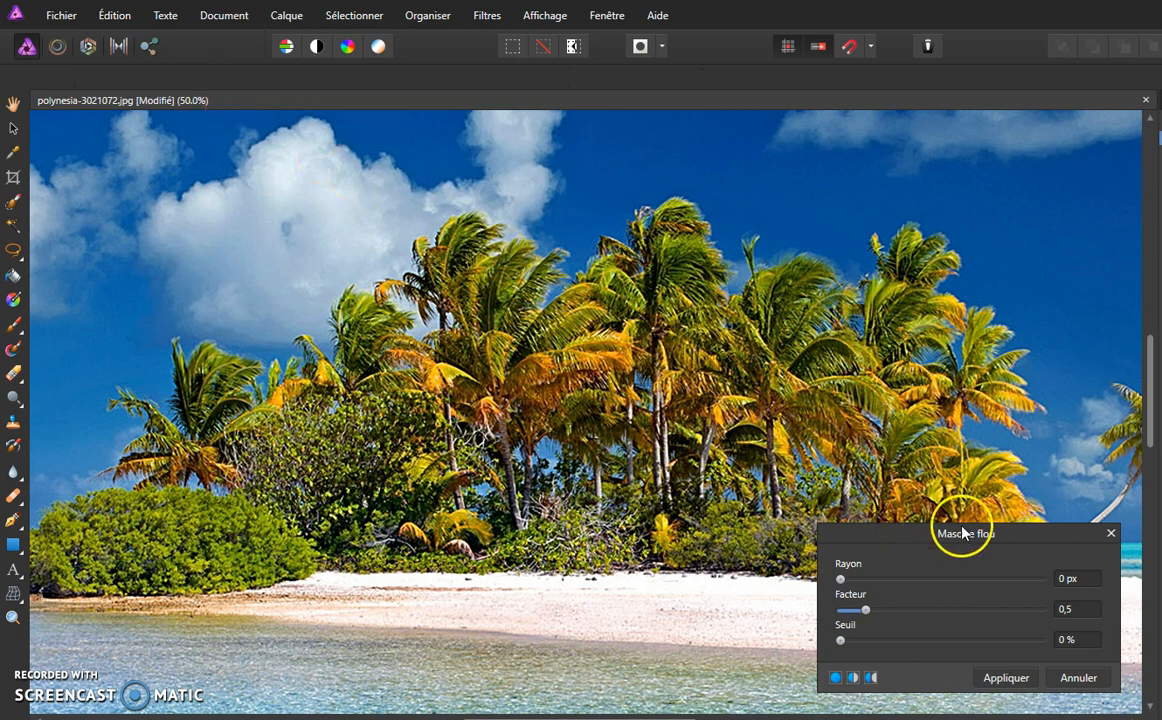
drag(975, 537, 782, 231)
click(678, 263)
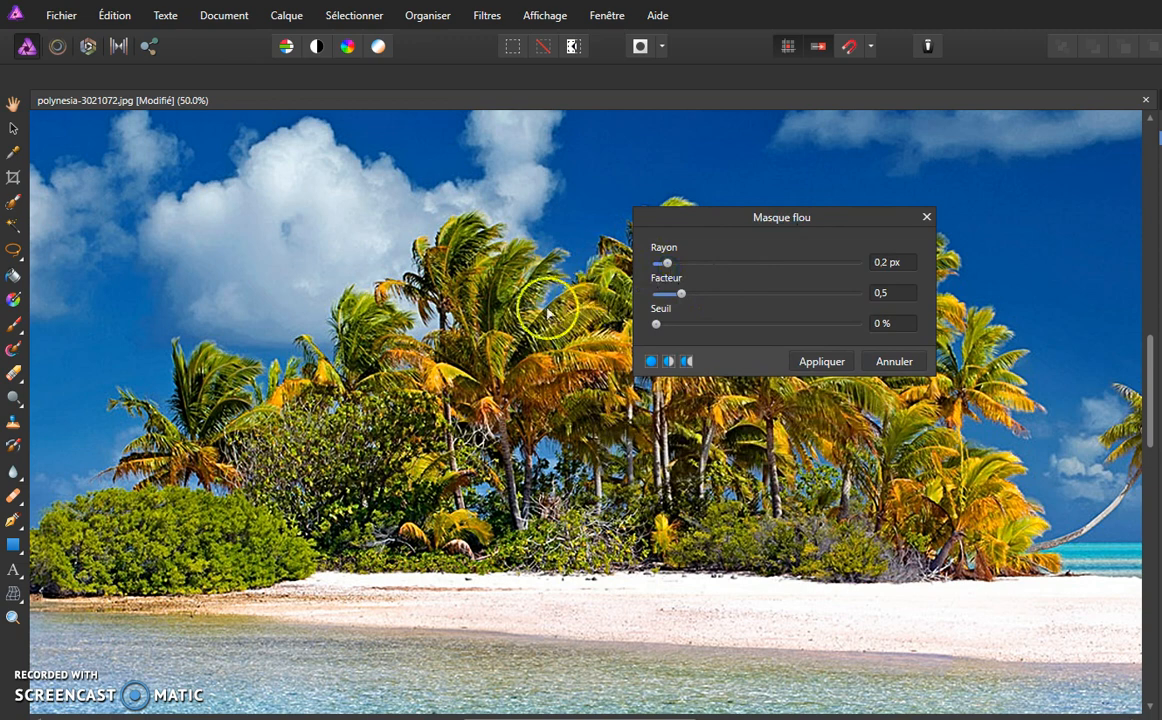
scroll(322, 280, up, 3)
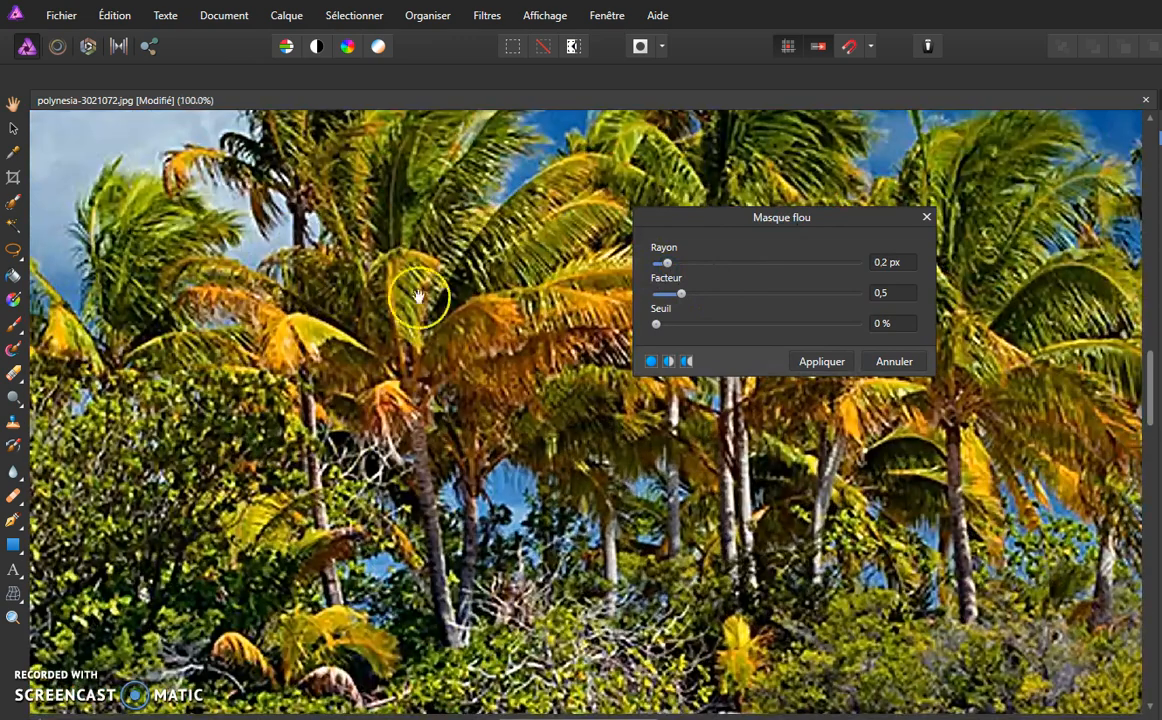
drag(446, 260, 444, 423)
alt+click(485, 358)
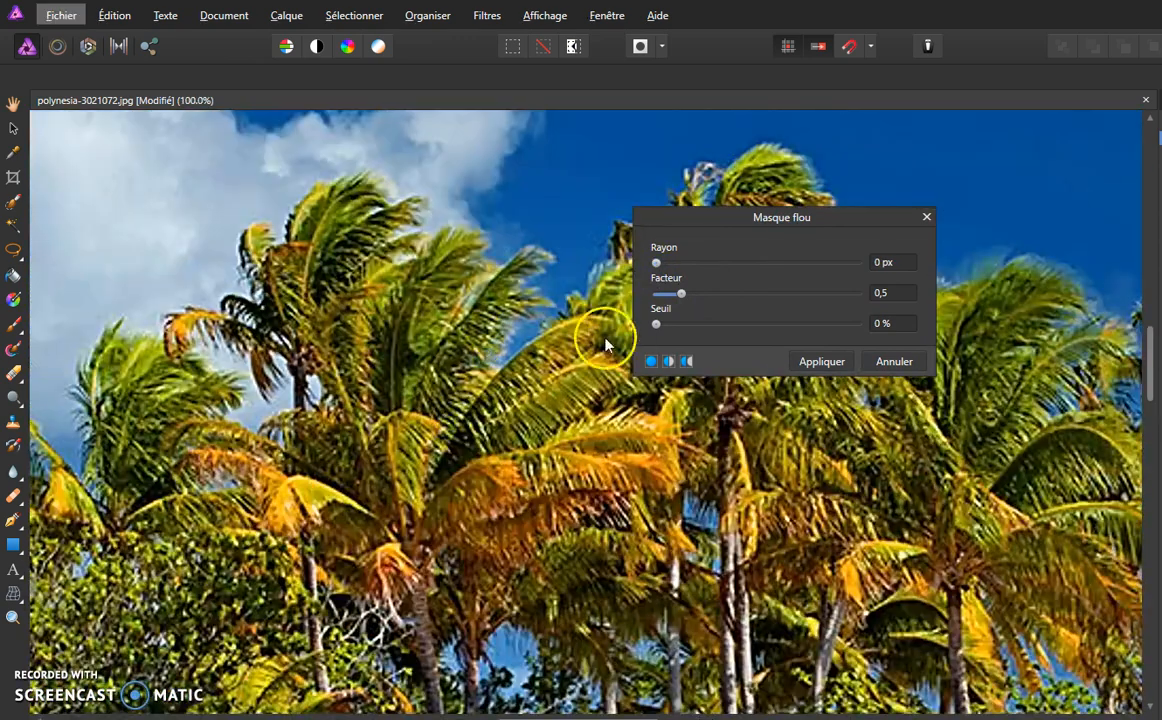
Step: Set the Masque flou radius to 0,5 px and the factor to about 0,7, and apply the filter
click(671, 263)
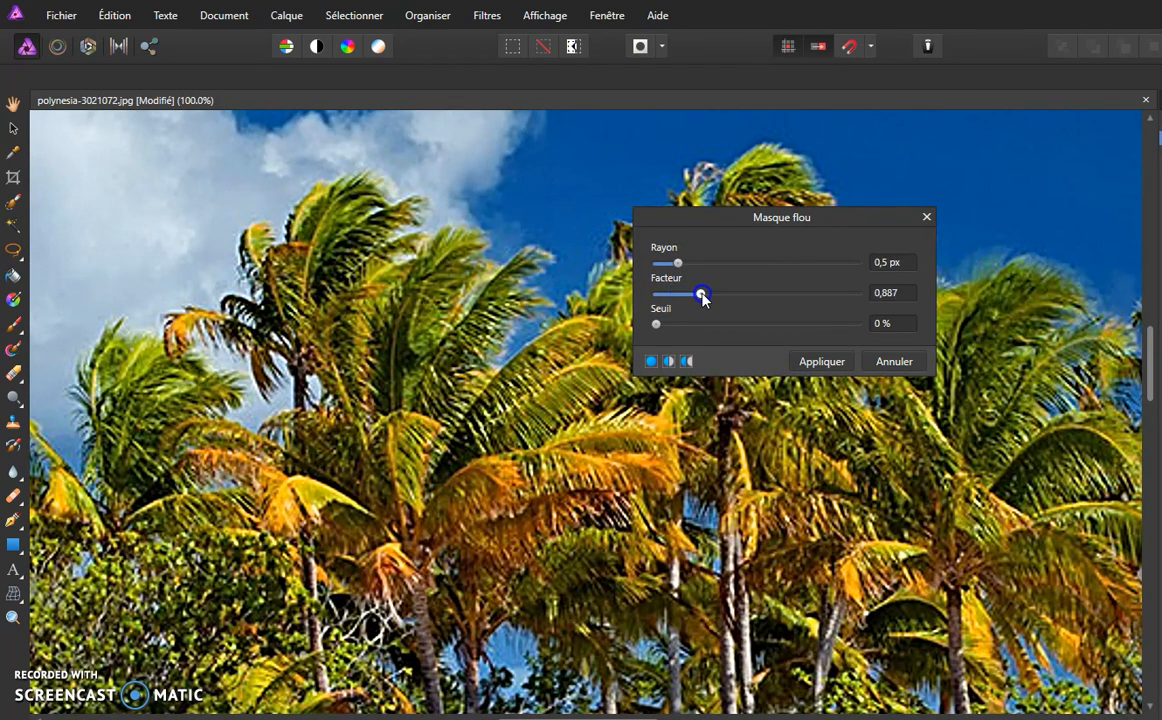
drag(689, 295, 691, 295)
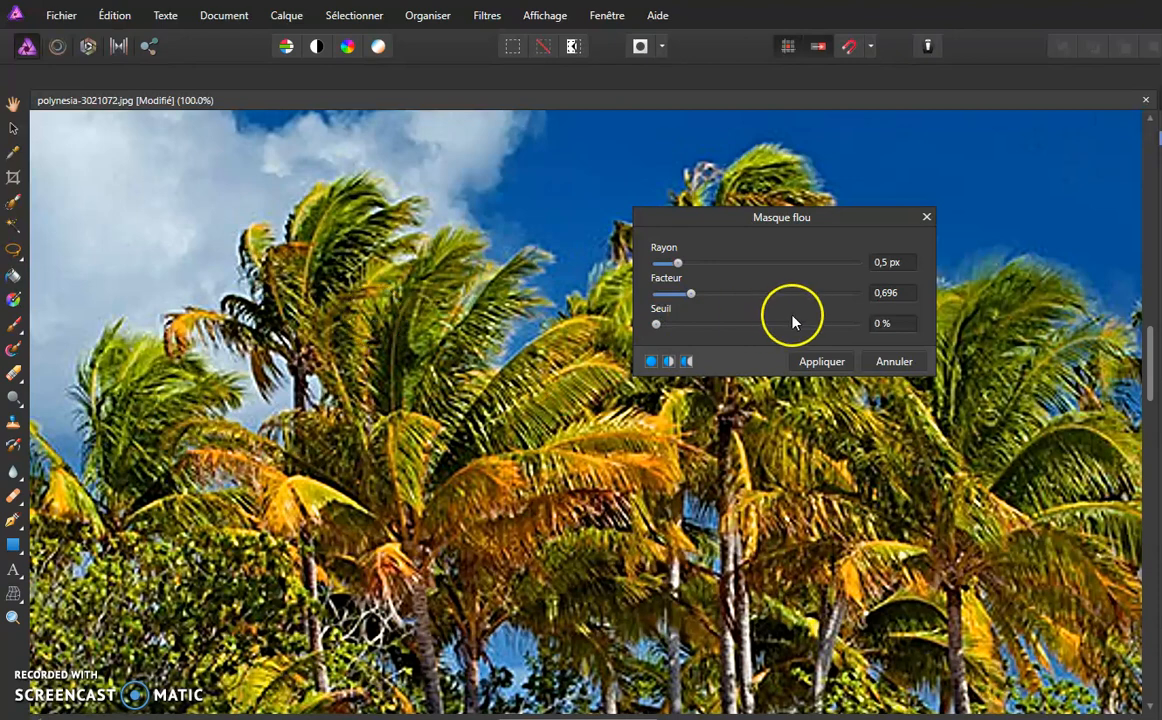
click(817, 363)
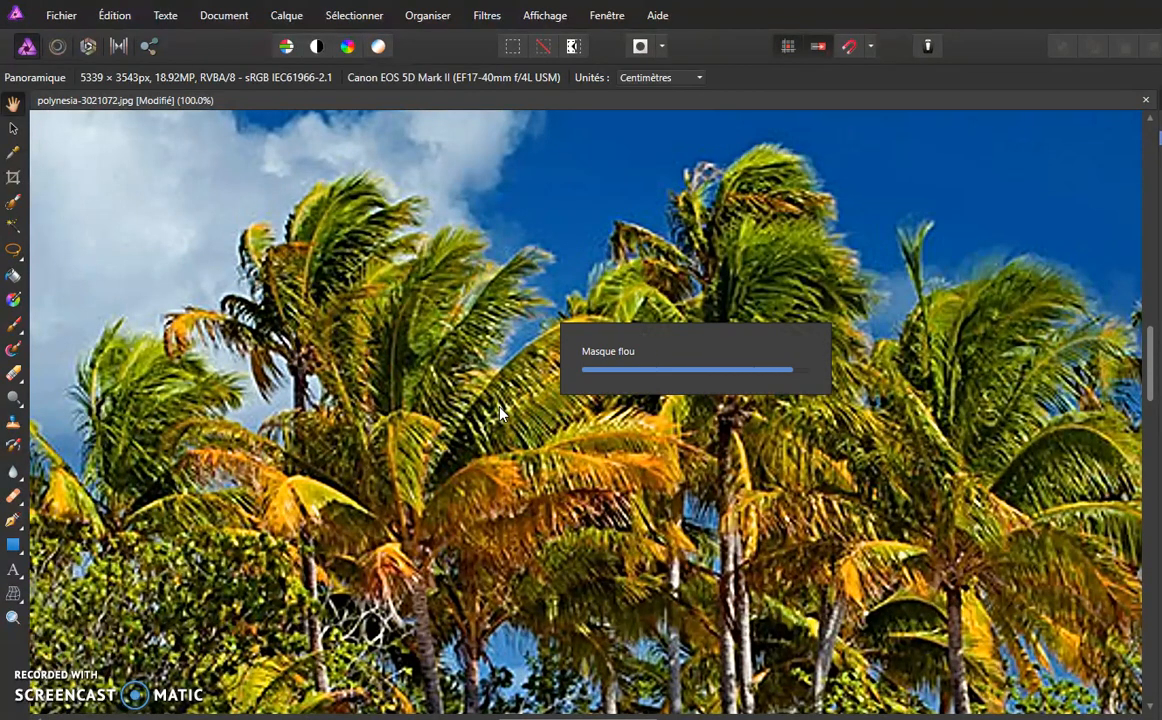
key(ctrl+minus)
key(ctrl+minus)
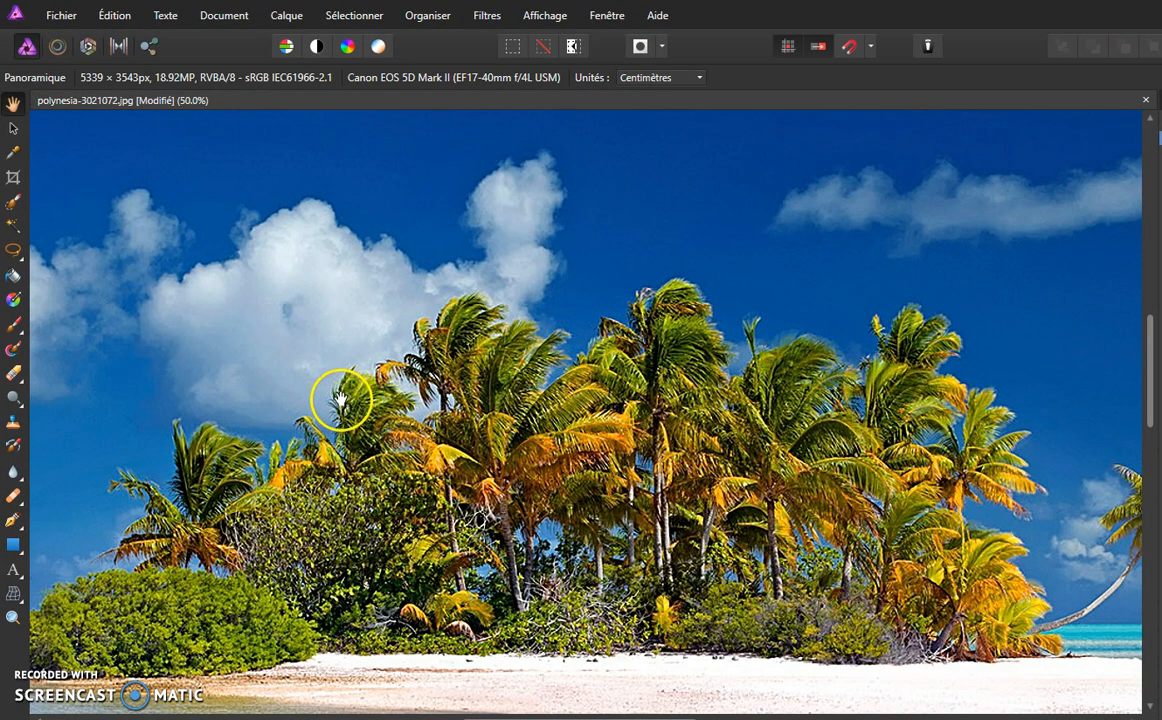
Step: Check the TIFF export settings for the enlarged image, and cancel the export
click(58, 19)
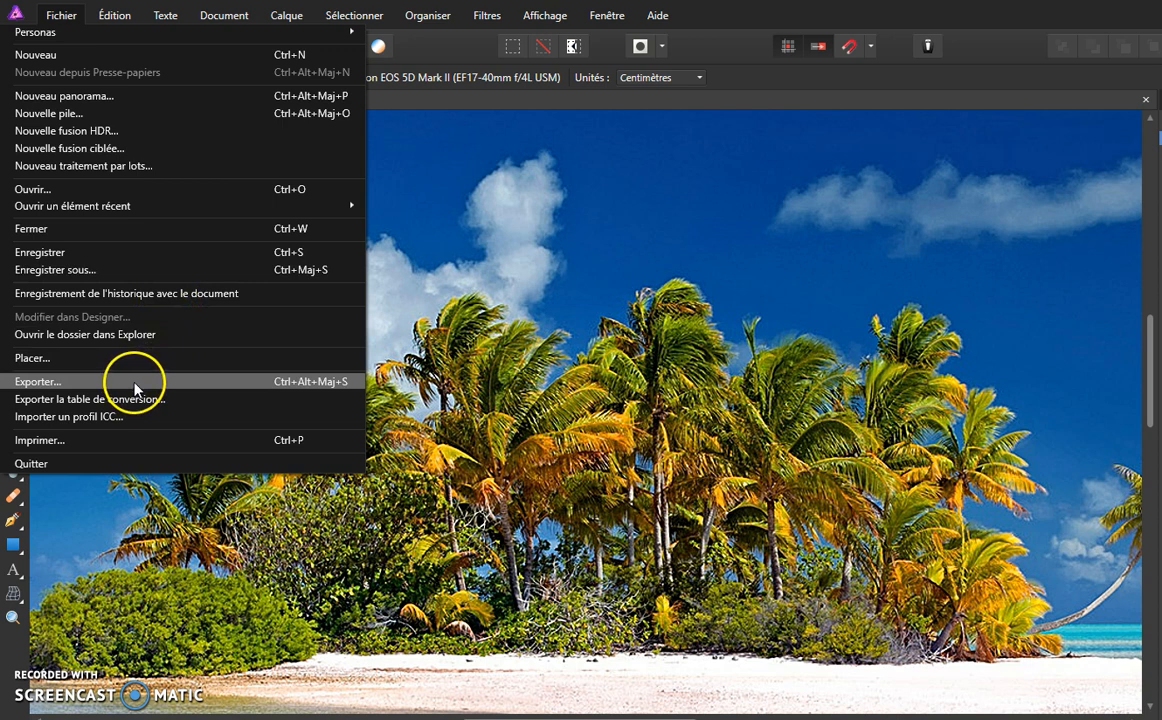
click(58, 382)
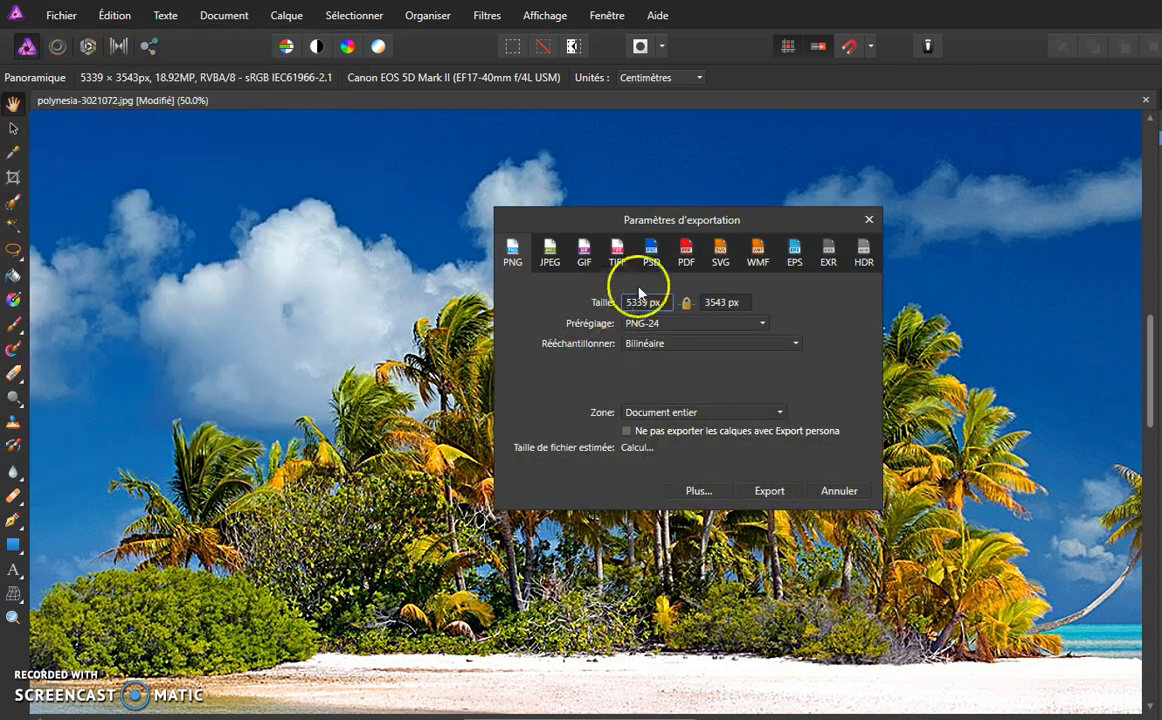
click(617, 262)
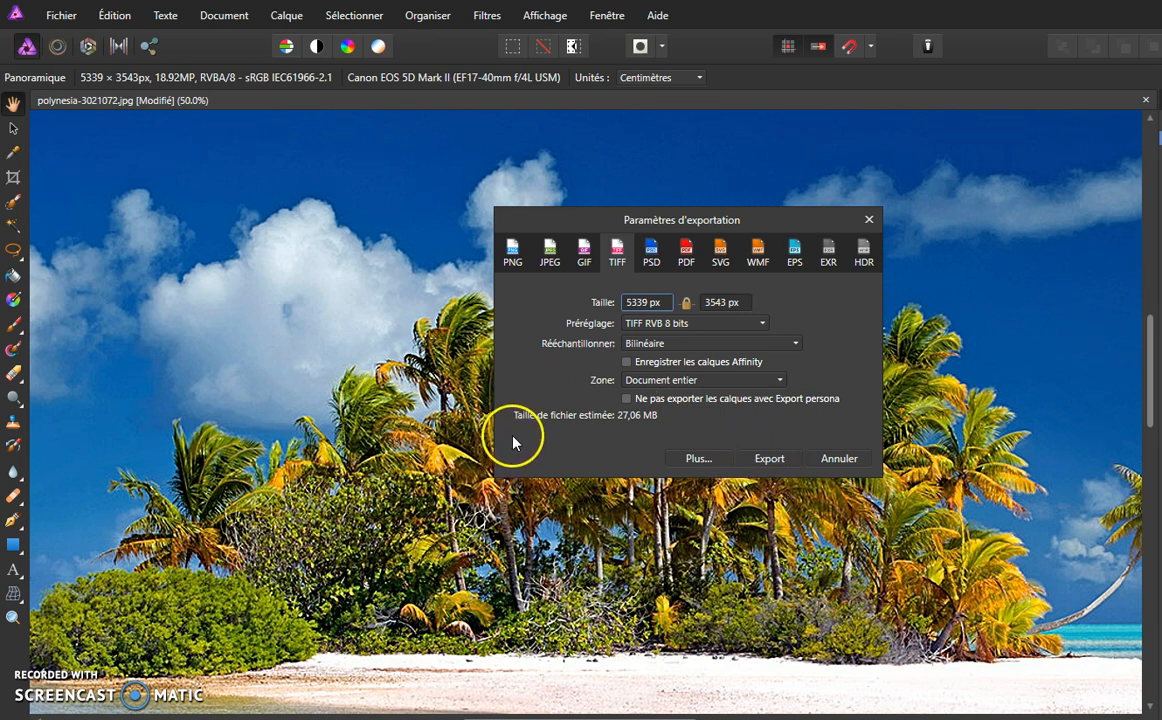
click(838, 460)
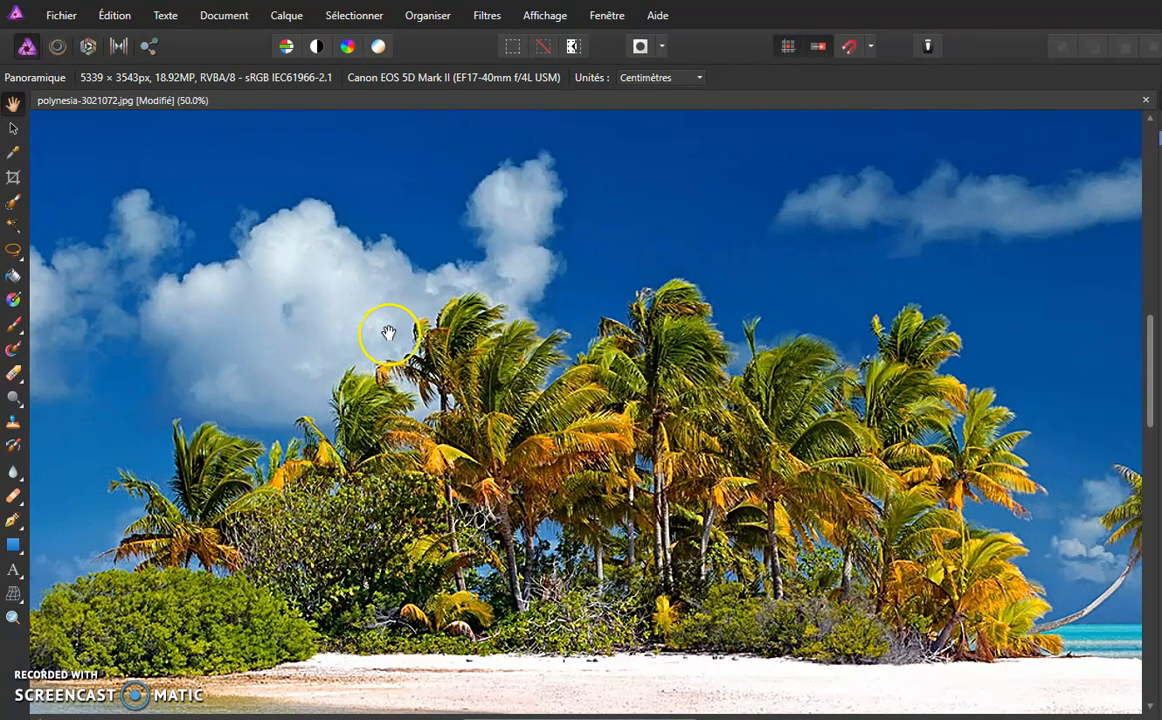
Step: Review the document's size, DPI and resampling method in the resize settings, and cancel without changes
click(220, 18)
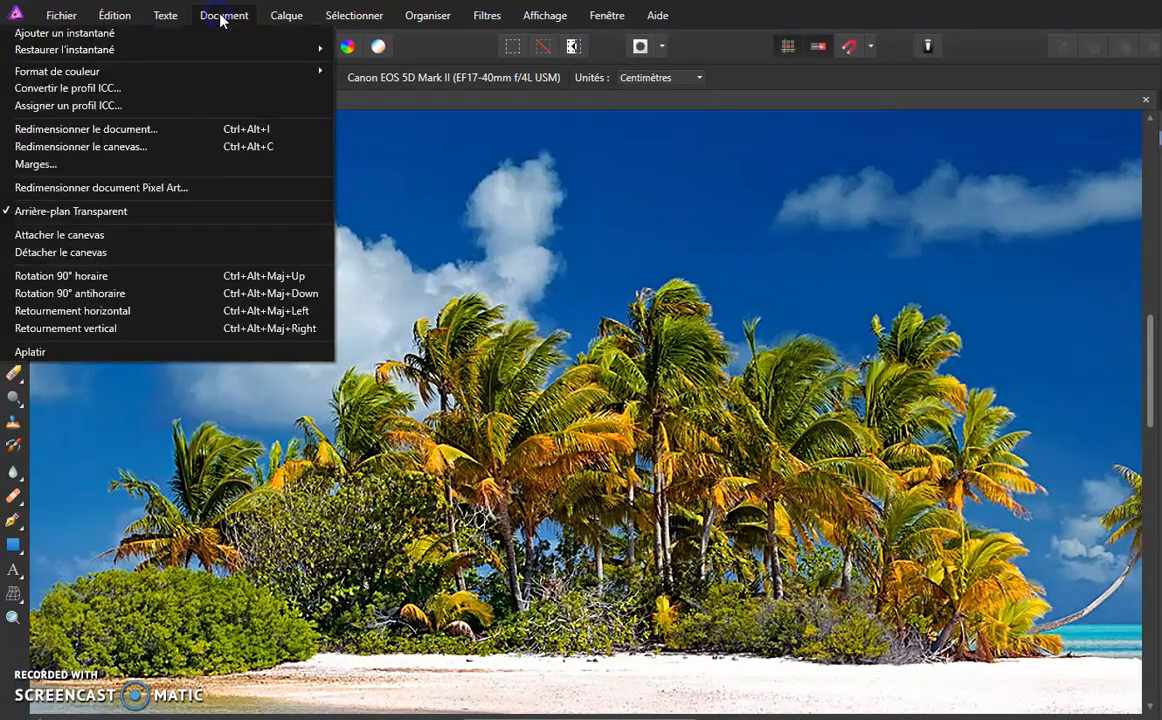
click(152, 129)
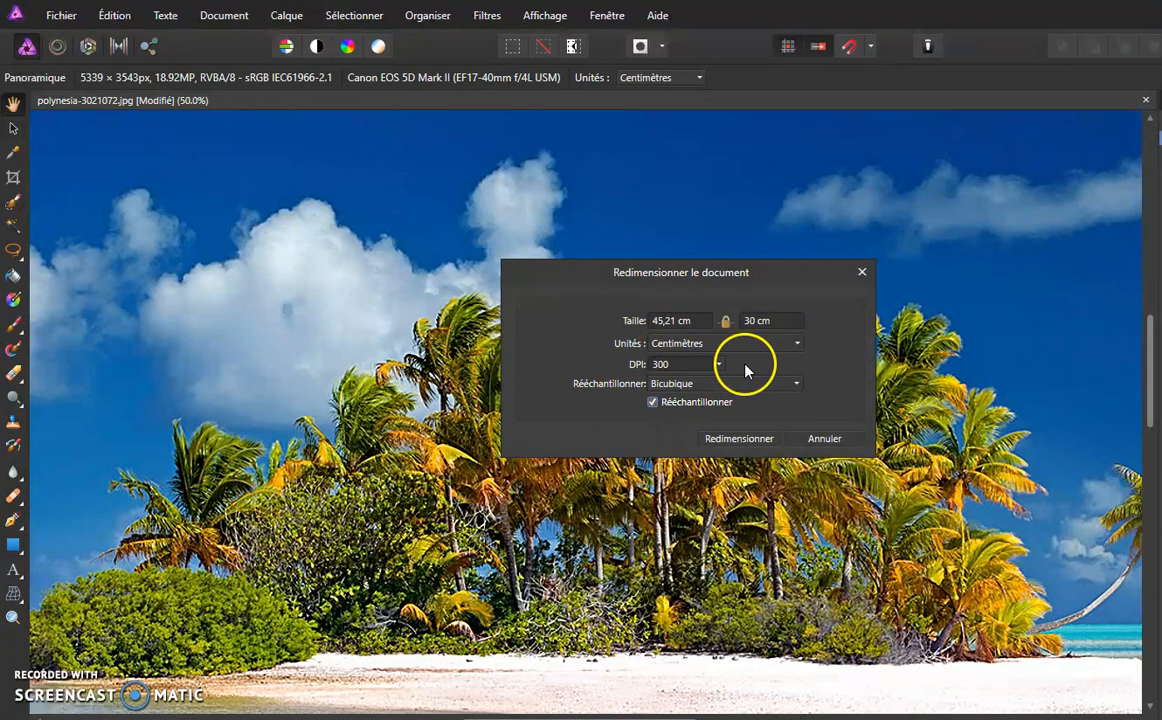
click(817, 440)
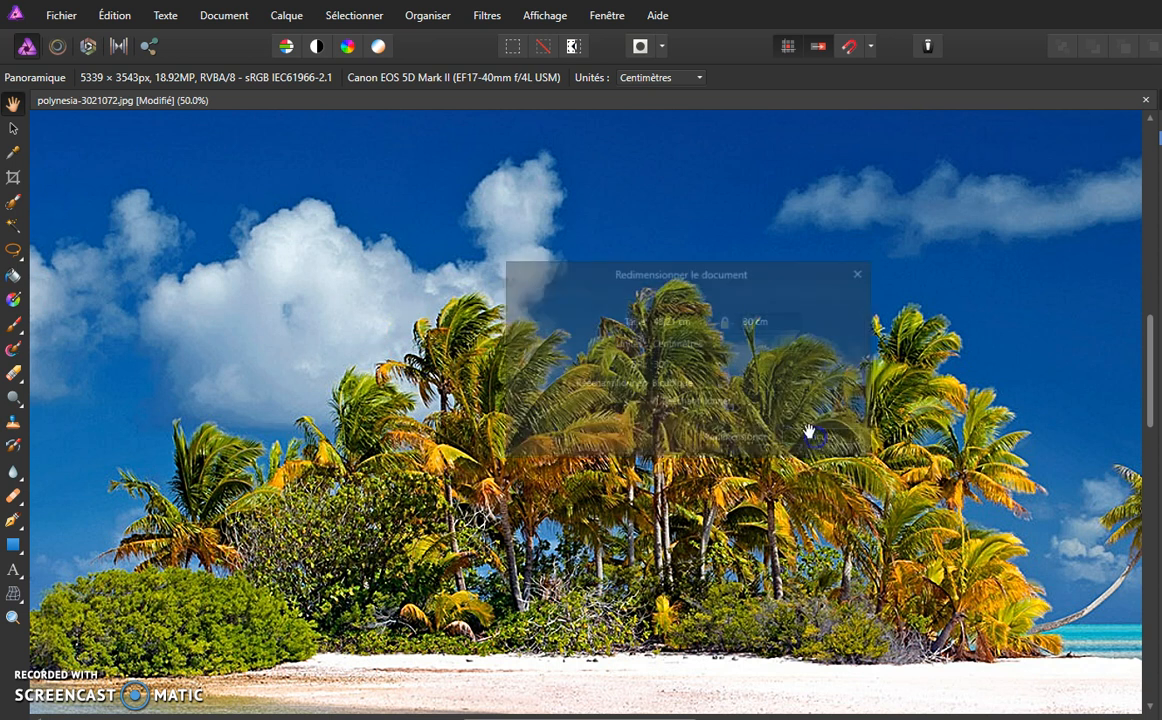
Step: Locate Masque flou among the sharpening filters, and leave without applying a filter
click(485, 16)
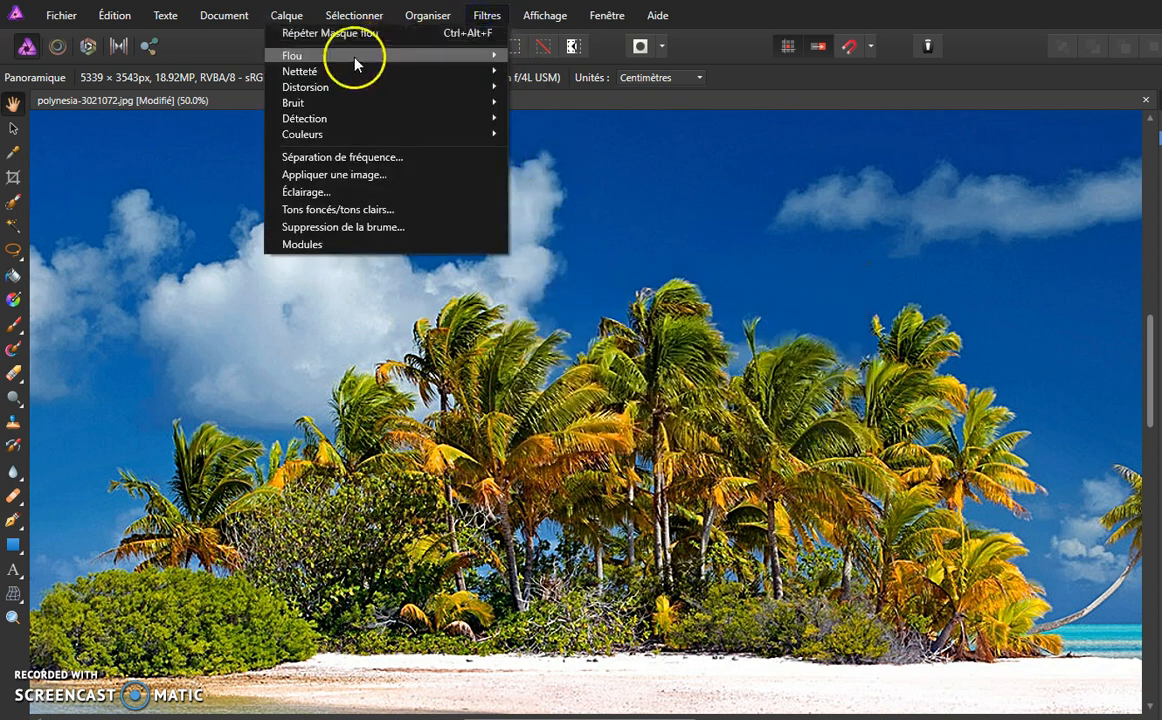
mouse_move(273, 76)
click(205, 77)
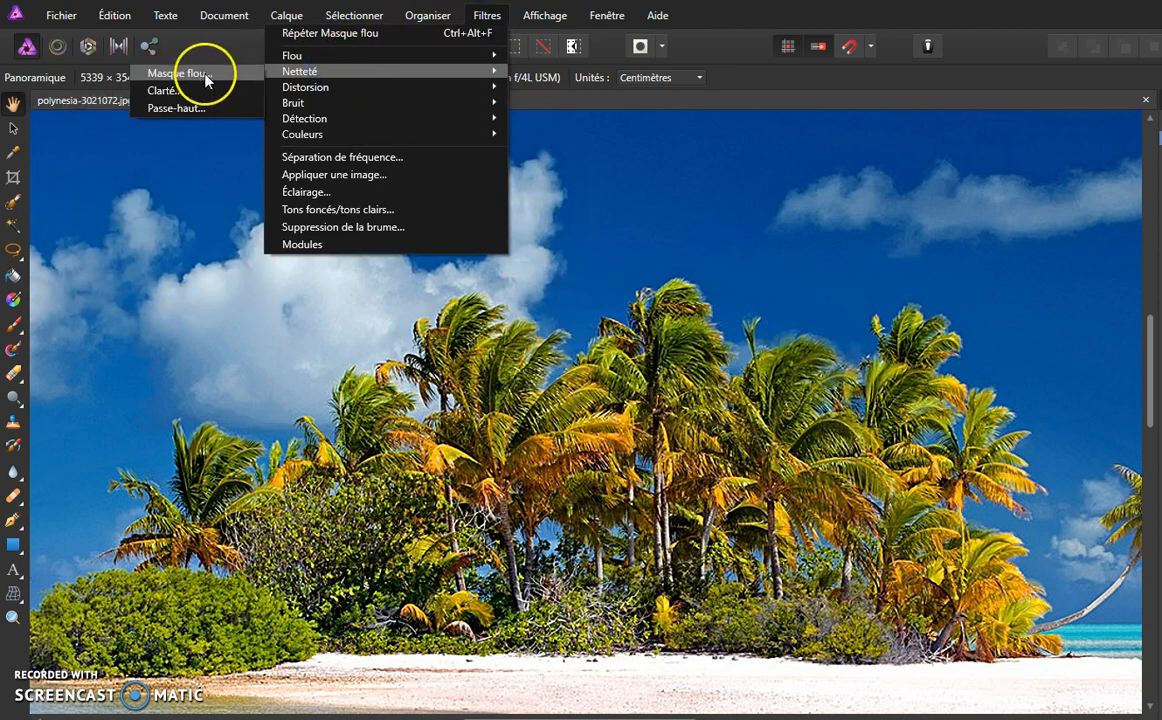
click(95, 103)
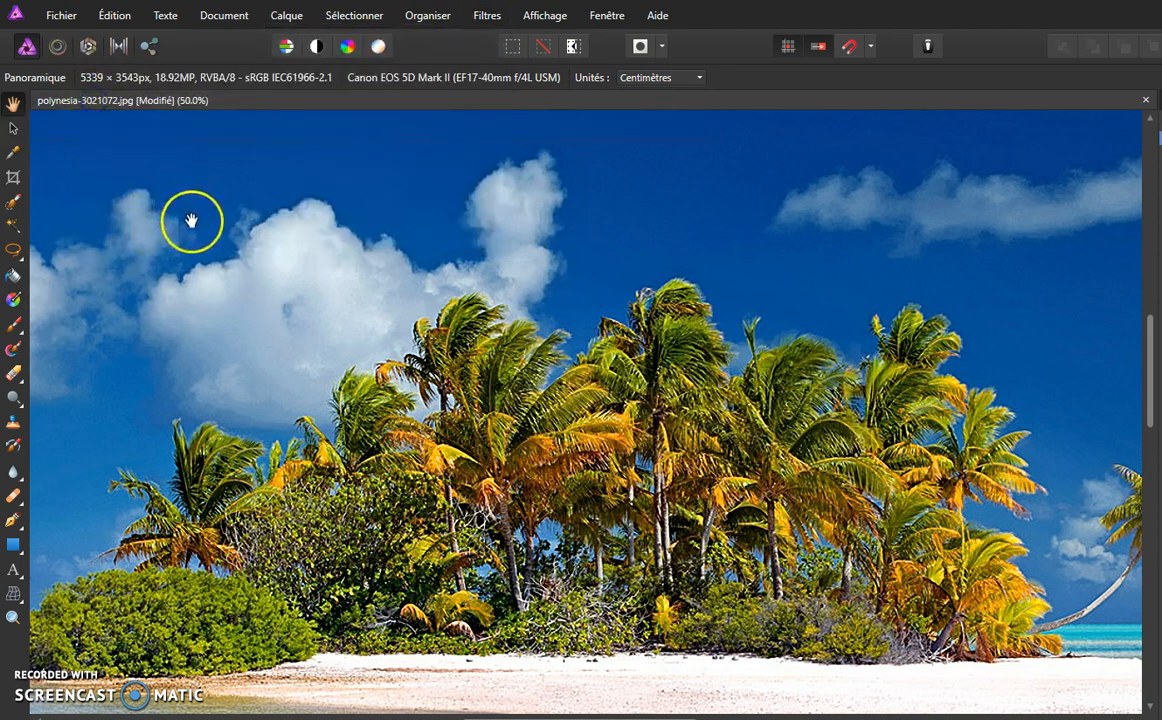